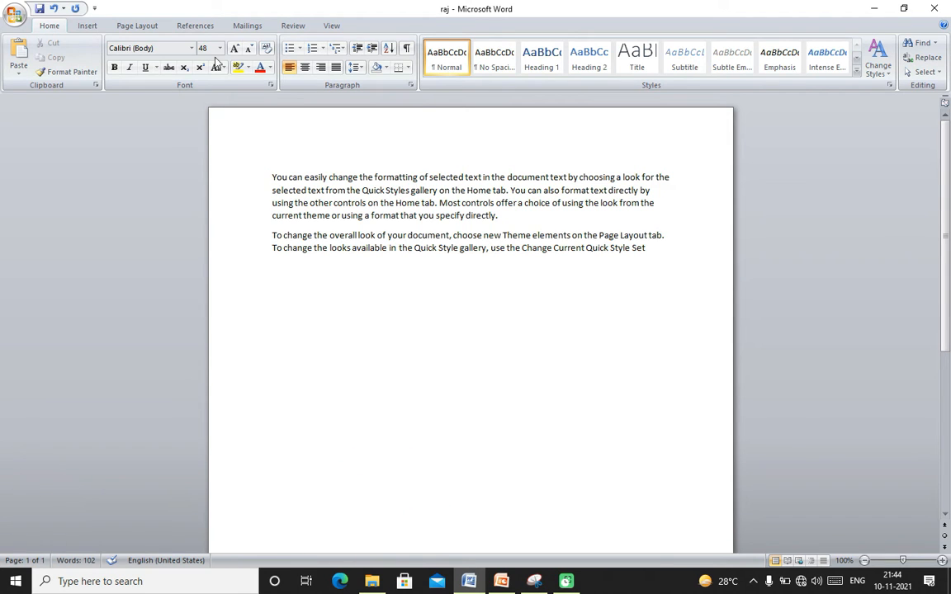
# Examine the quick symbol choices and the list of available fonts
pyautogui.click(87, 26)
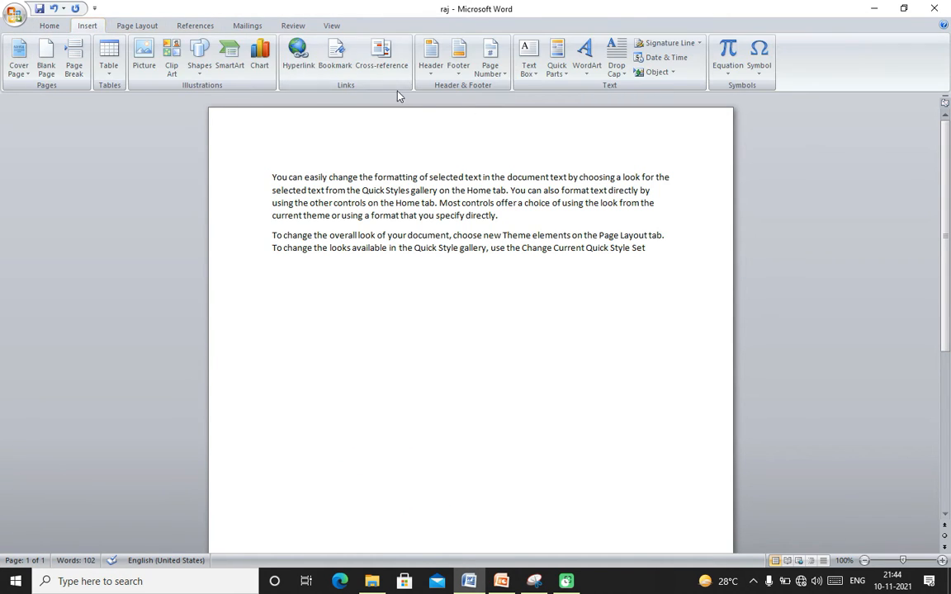
pyautogui.click(761, 81)
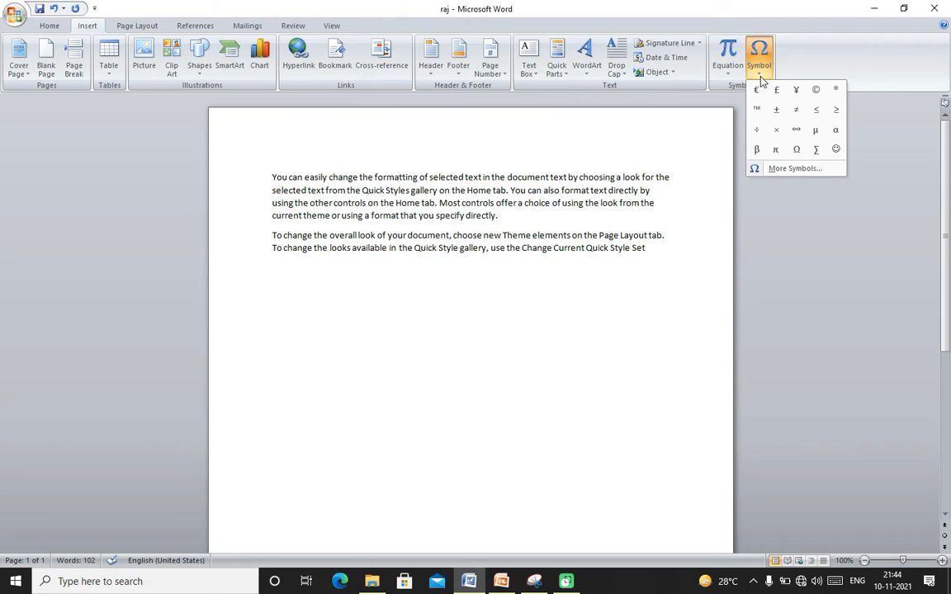
pyautogui.click(602, 381)
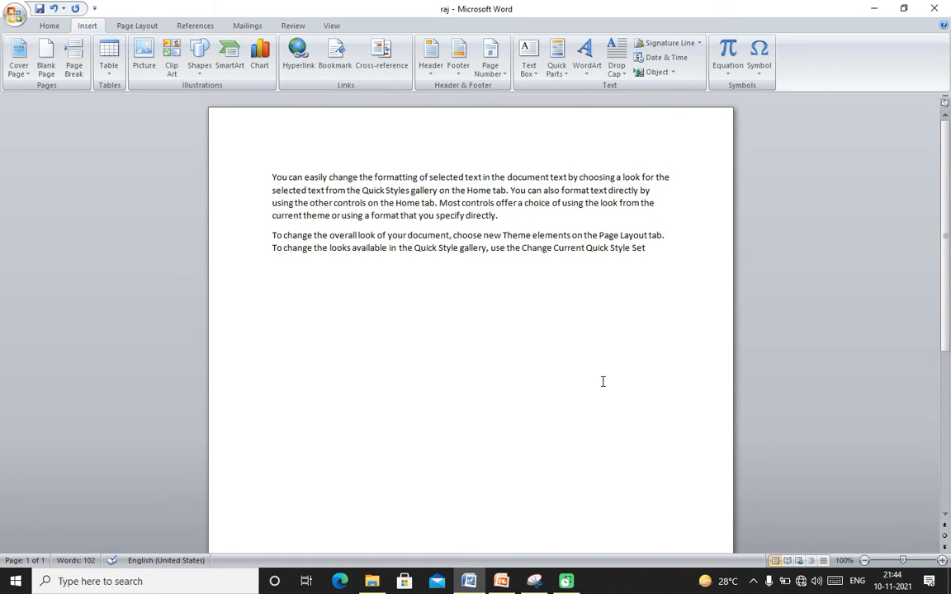
pyautogui.click(526, 338)
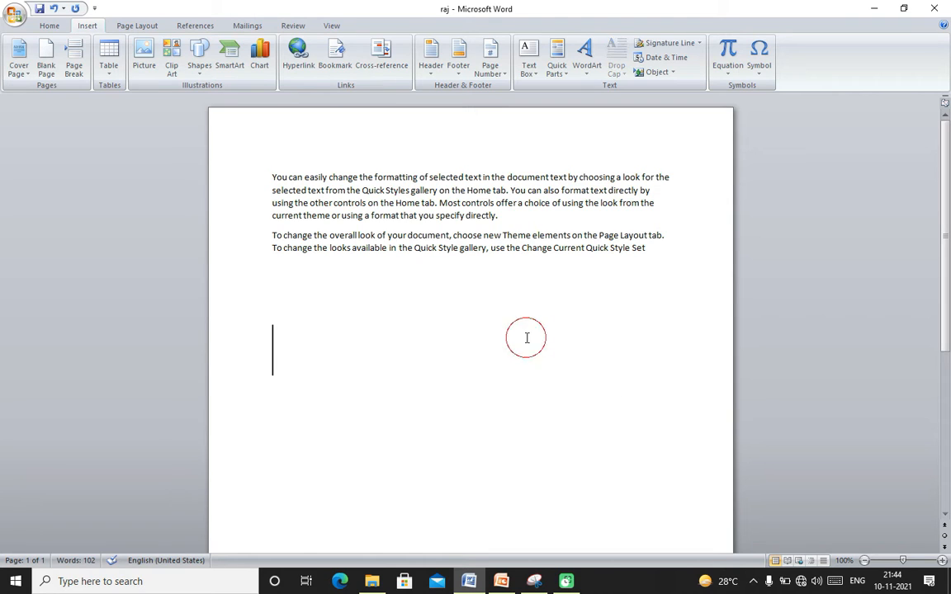
pyautogui.click(280, 293)
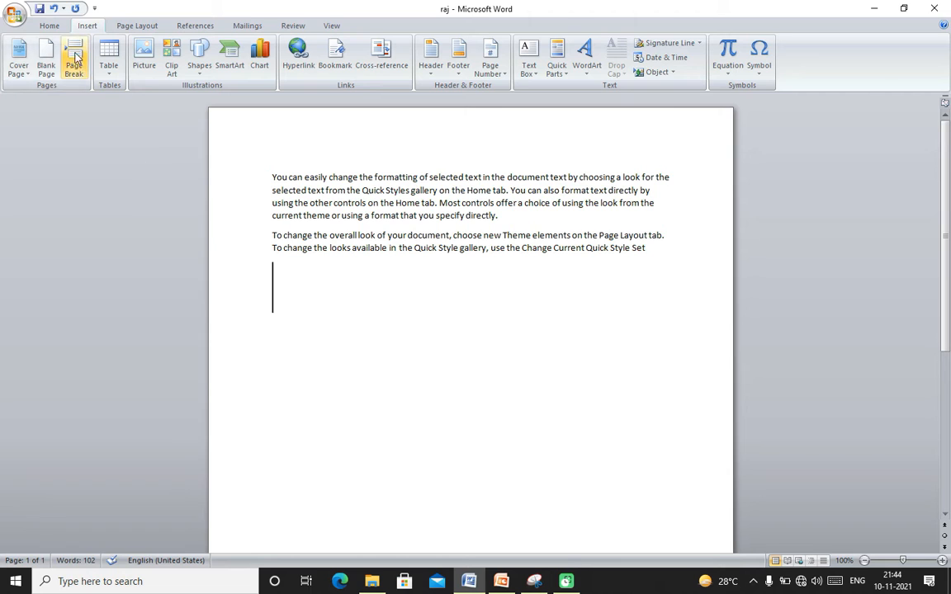
pyautogui.click(54, 25)
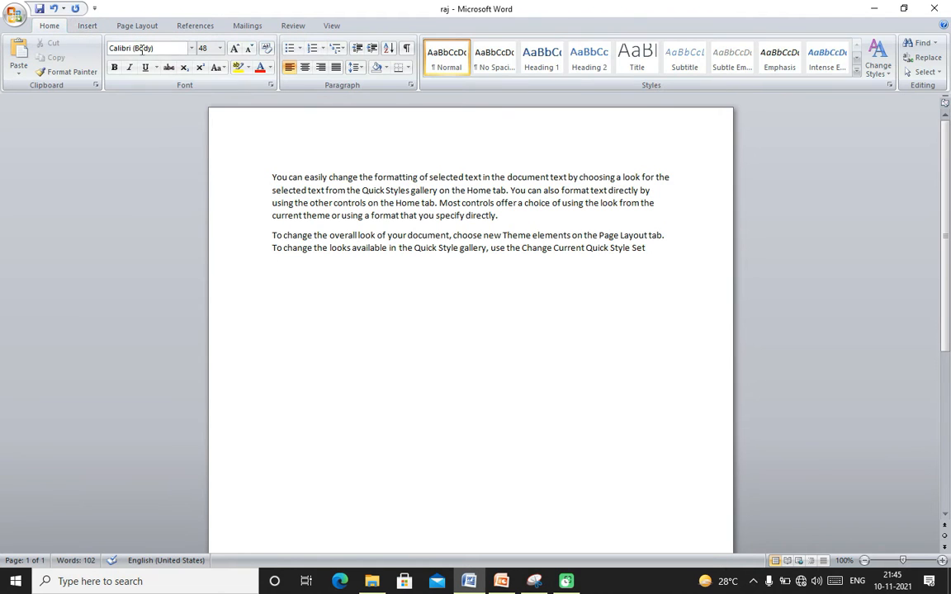
pyautogui.click(192, 49)
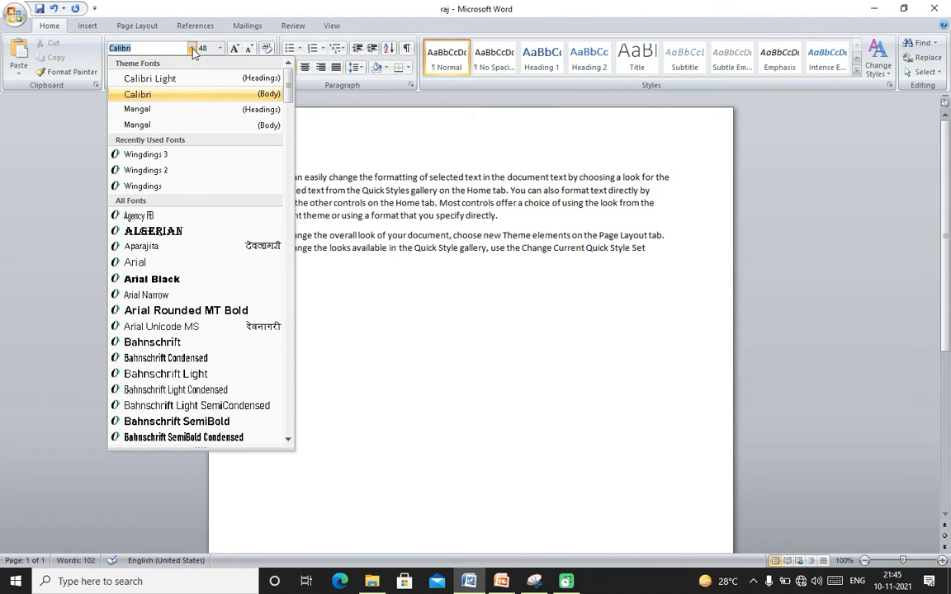
pyautogui.click(193, 49)
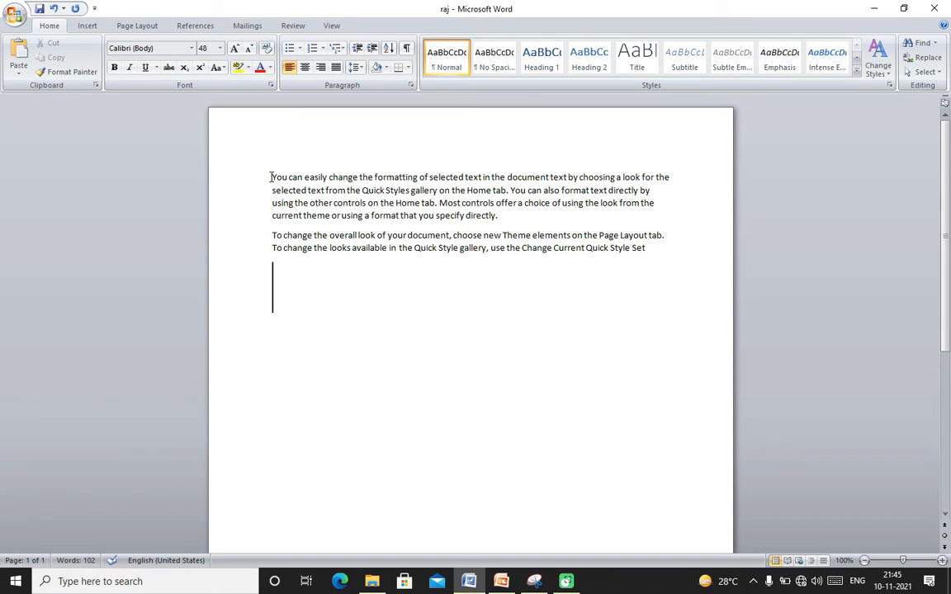
# Try the Algerian font on the first paragraph and set the paragraph's font to Arial Black instead
pyautogui.moveTo(271, 178); pyautogui.dragTo(501, 215)
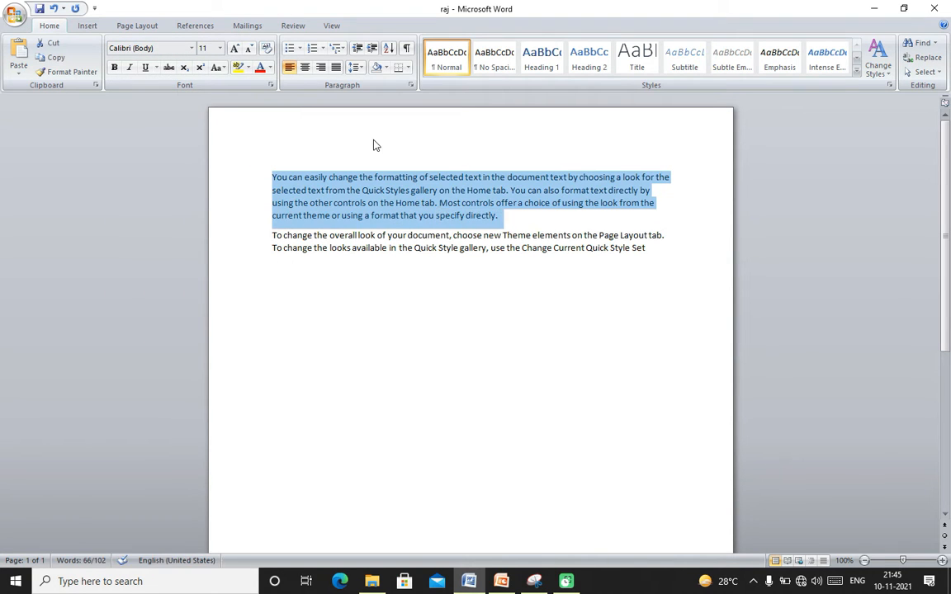
pyautogui.click(193, 50)
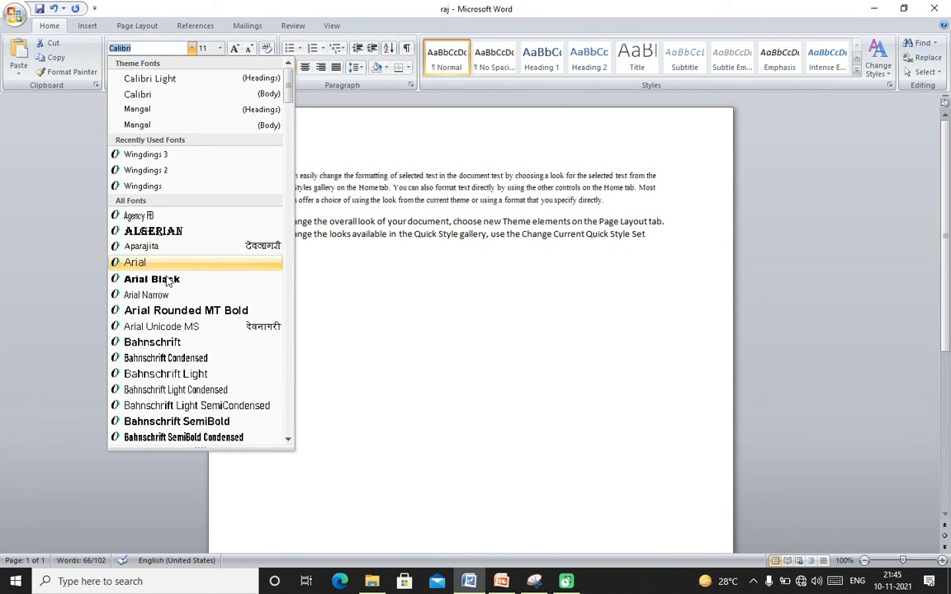
pyautogui.click(181, 233)
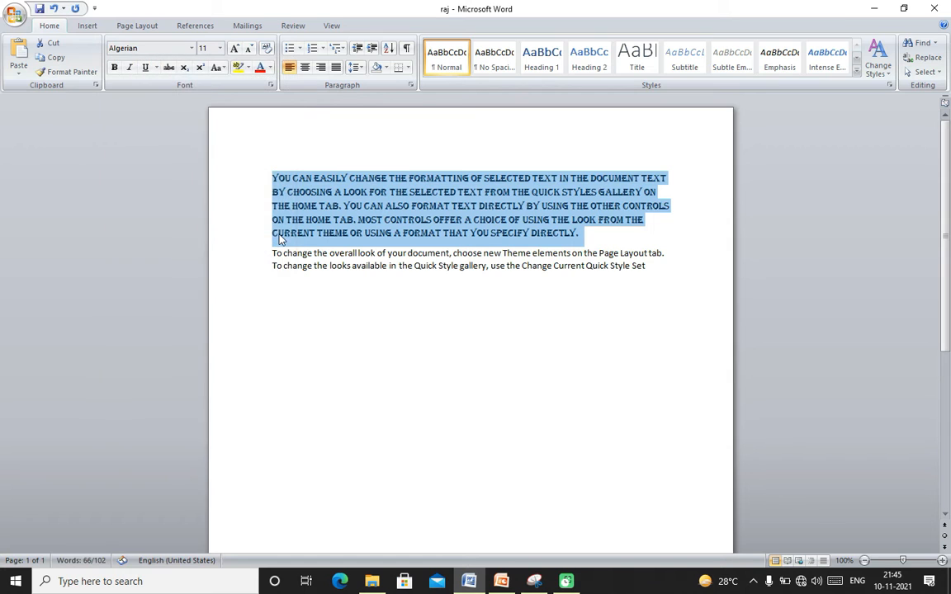
pyautogui.click(192, 49)
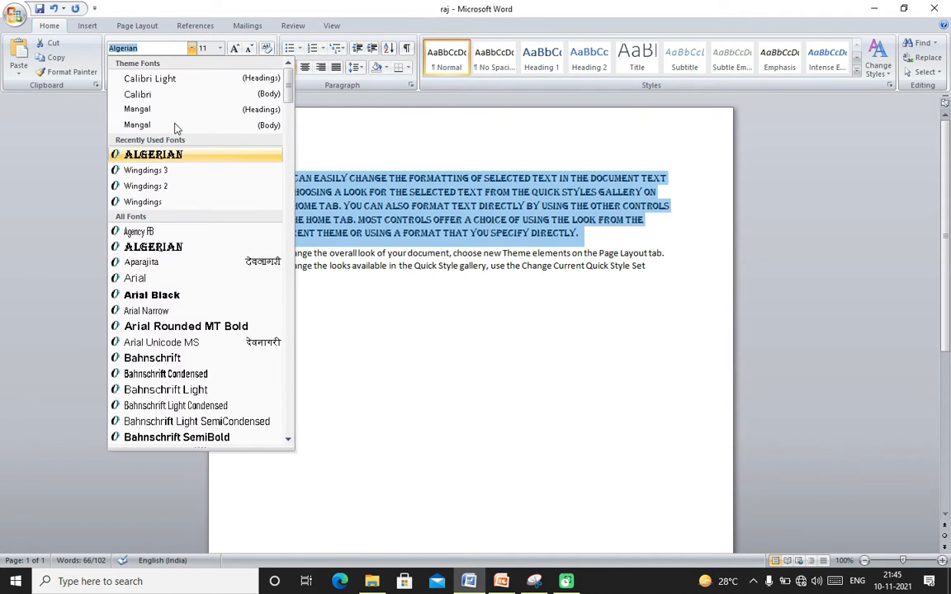
pyautogui.click(153, 295)
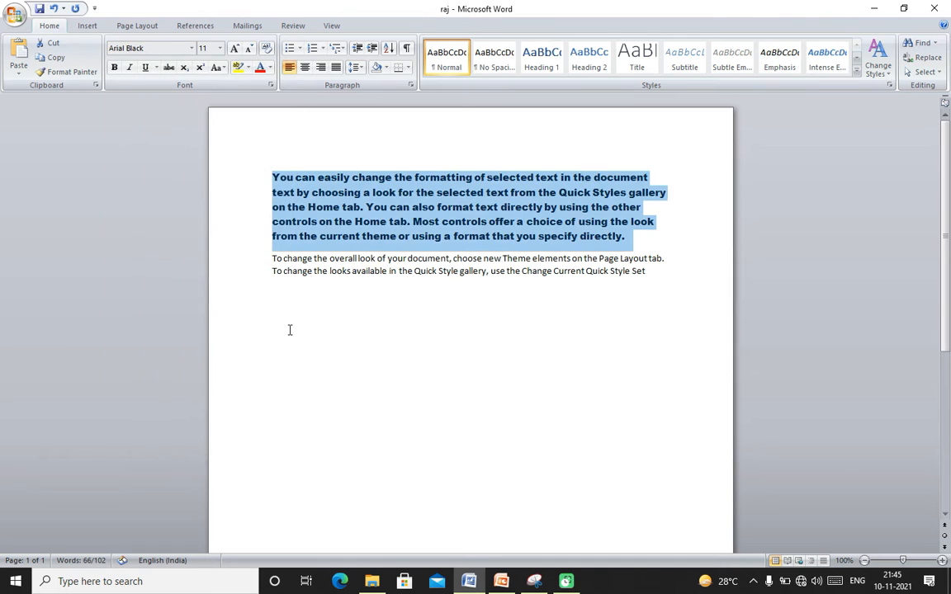
pyautogui.click(289, 328)
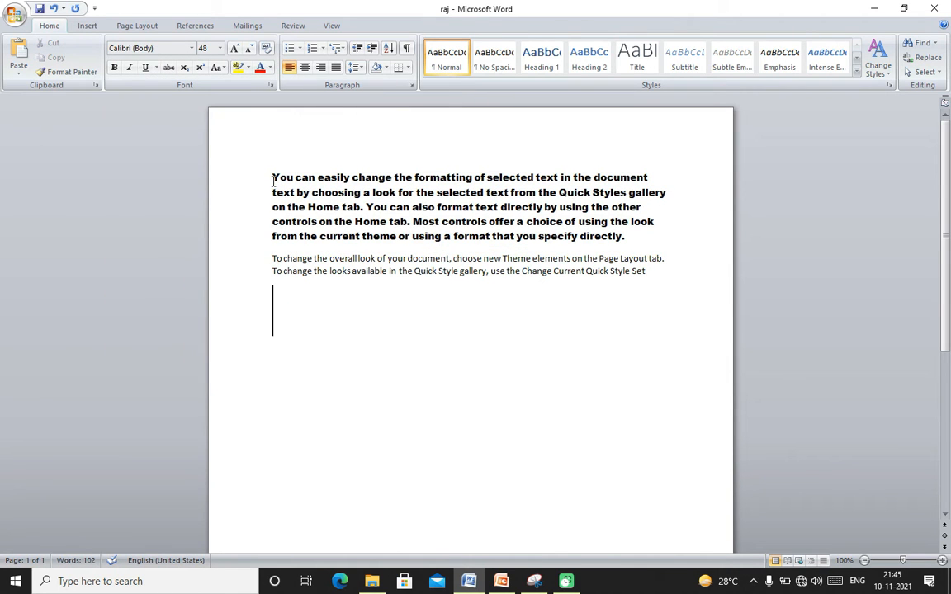
# Browse the available fonts with most of the first paragraph selected, previewing them on the text without applying one
pyautogui.moveTo(273, 176); pyautogui.dragTo(438, 248)
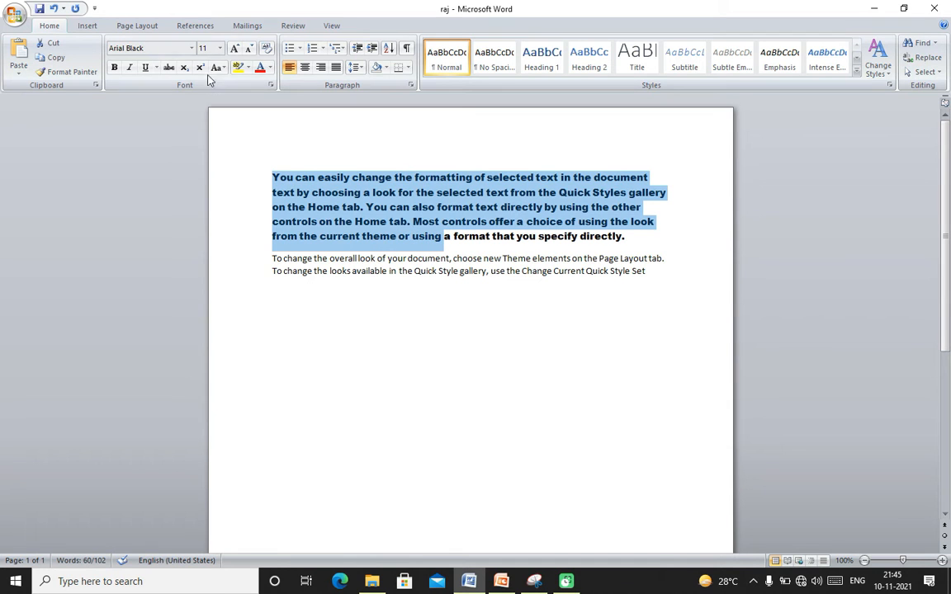
pyautogui.click(192, 49)
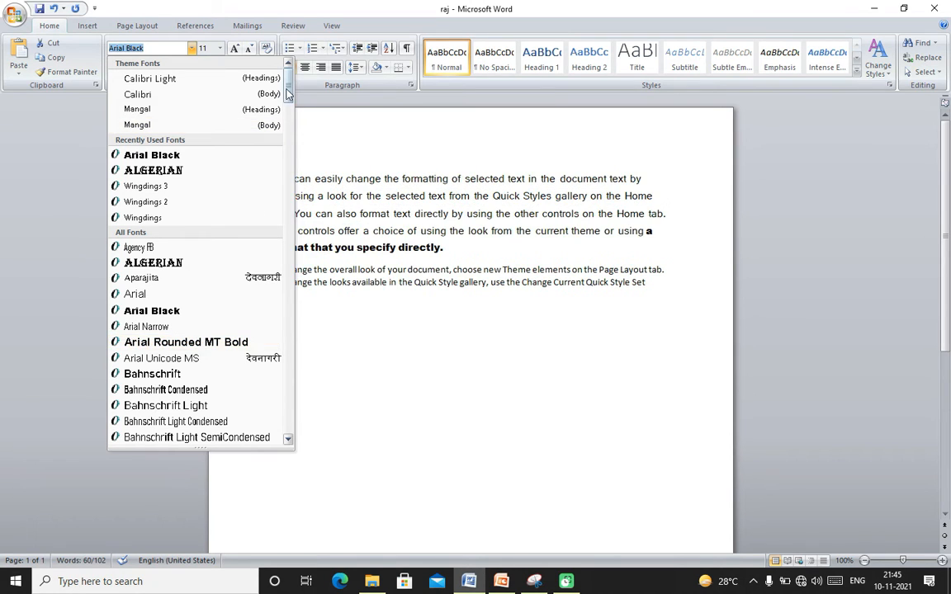
pyautogui.click(290, 156)
pyautogui.moveTo(289, 127); pyautogui.dragTo(296, 262)
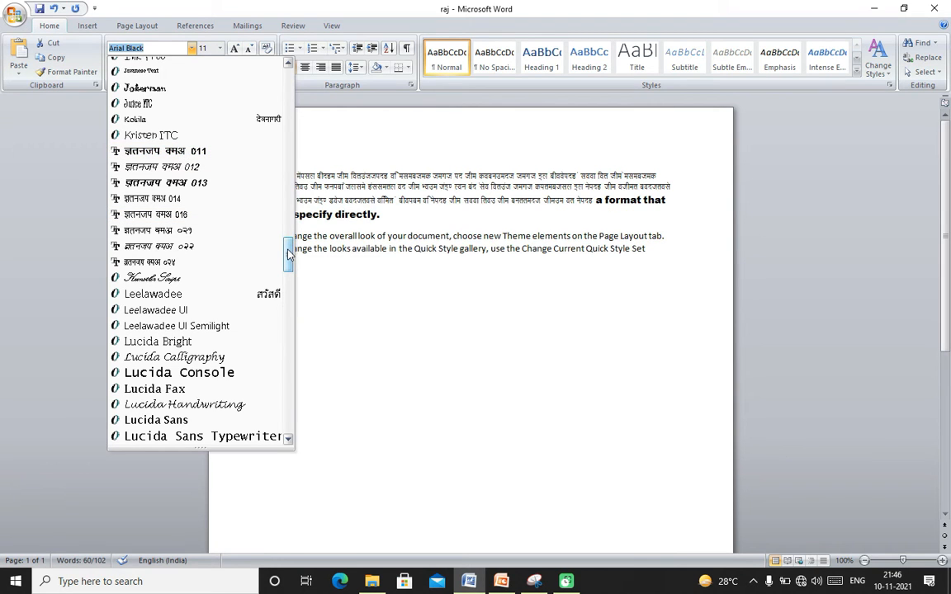
pyautogui.moveTo(289, 254); pyautogui.dragTo(289, 81)
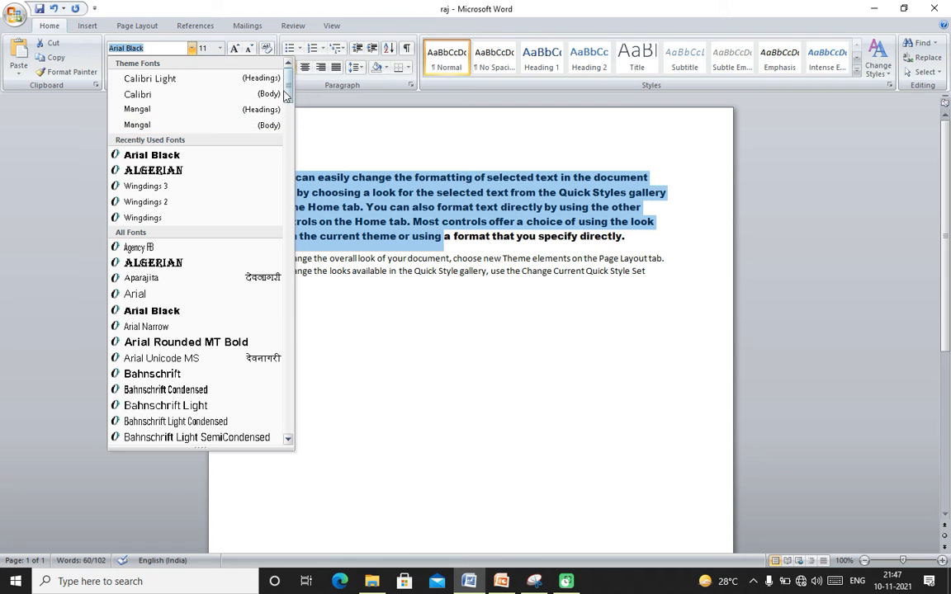
pyautogui.moveTo(290, 82)
pyautogui.mouseDown()
pyautogui.moveTo(290, 203)
pyautogui.moveTo(290, 89)
pyautogui.moveTo(300, 98)
pyautogui.mouseUp()
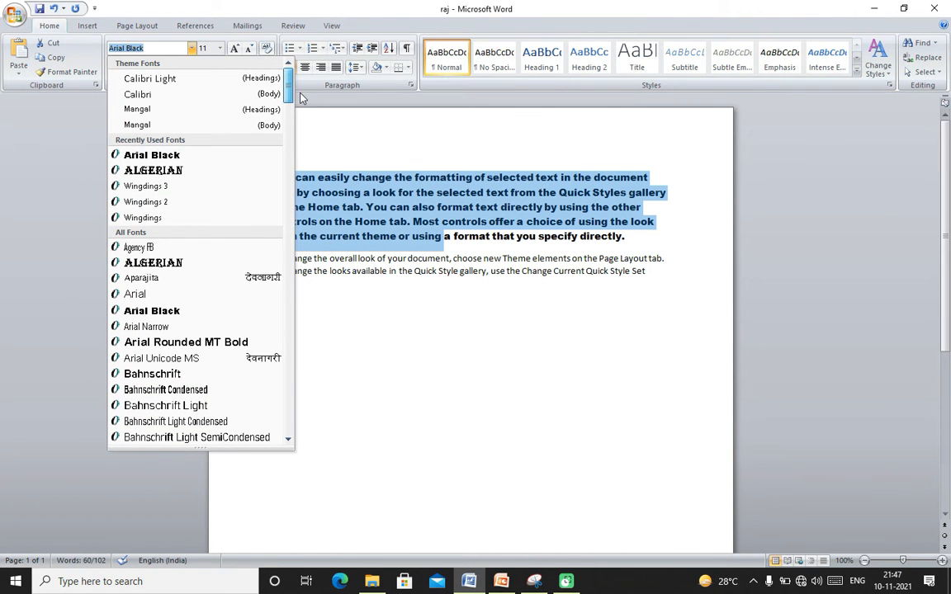
pyautogui.scroll(-12, 268, 132)
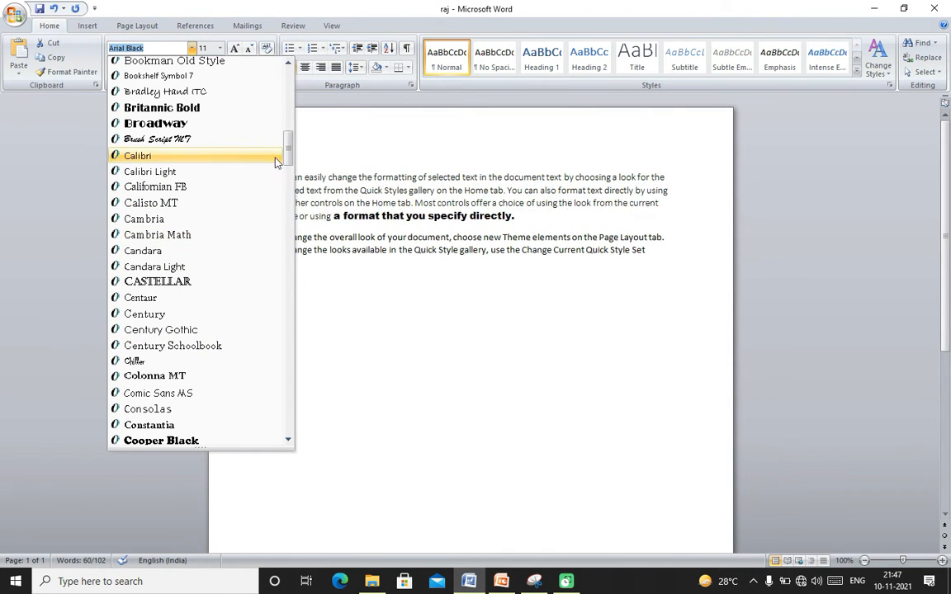
pyautogui.moveTo(288, 145); pyautogui.dragTo(288, 259)
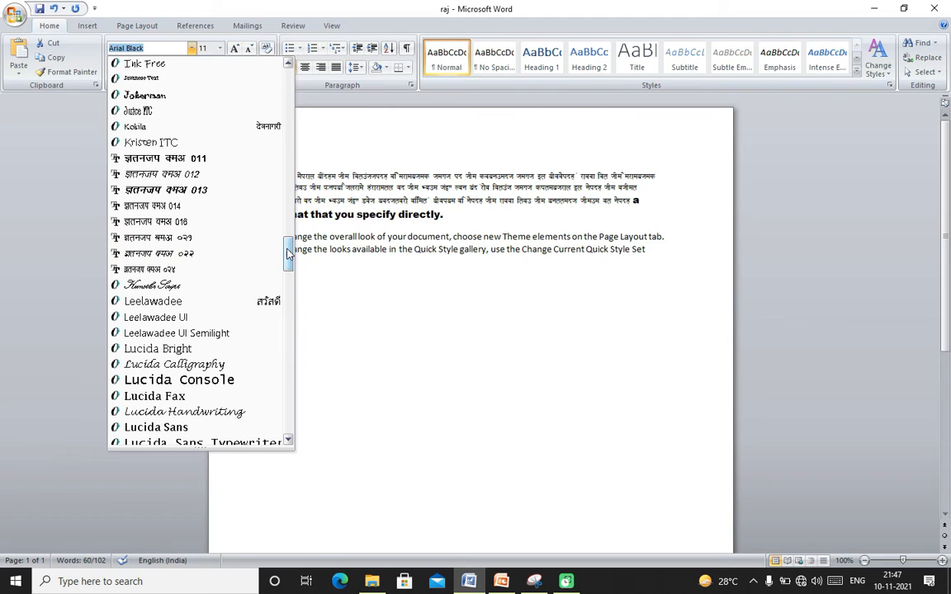
pyautogui.click(856, 583)
pyautogui.click(856, 584)
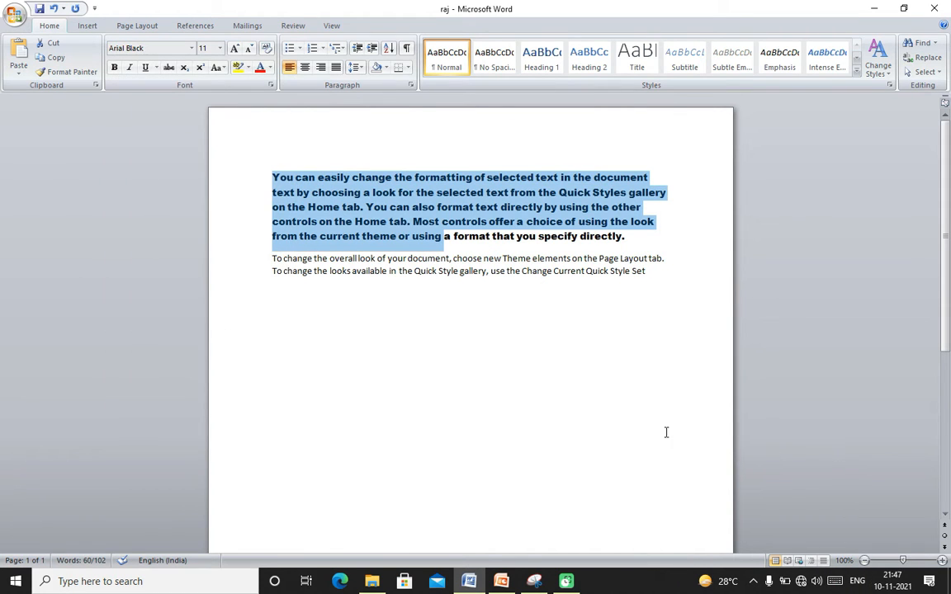
pyautogui.click(194, 50)
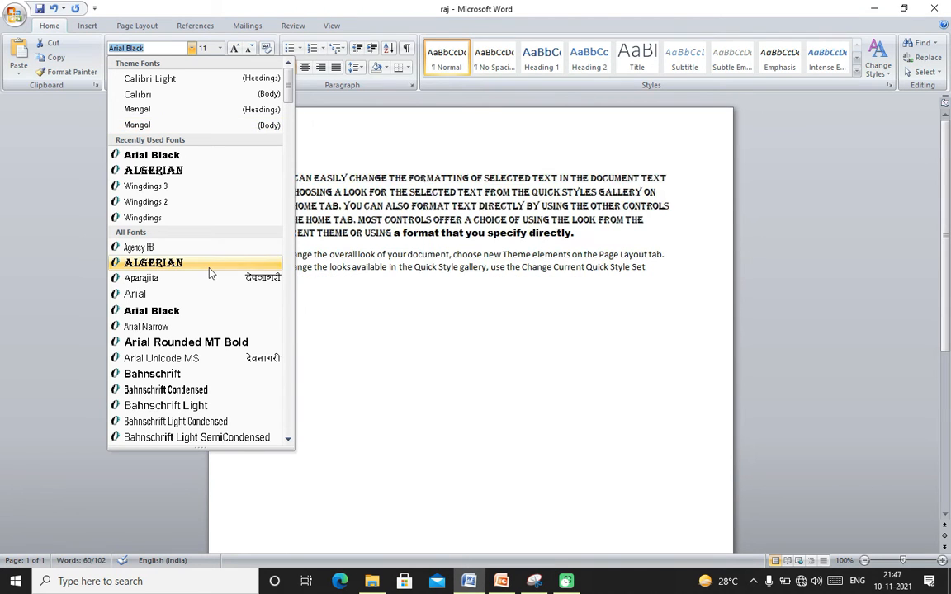
pyautogui.click(192, 50)
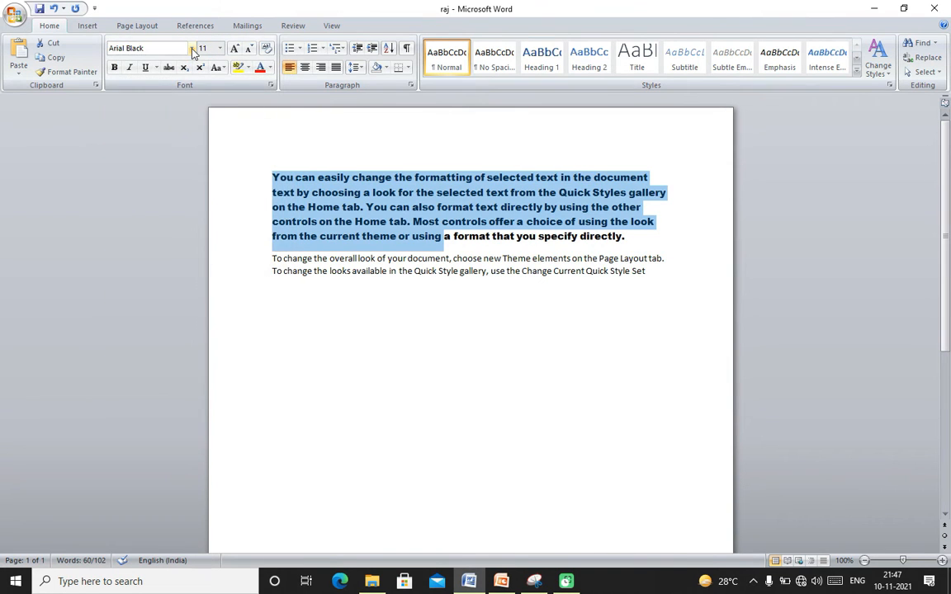
pyautogui.click(192, 50)
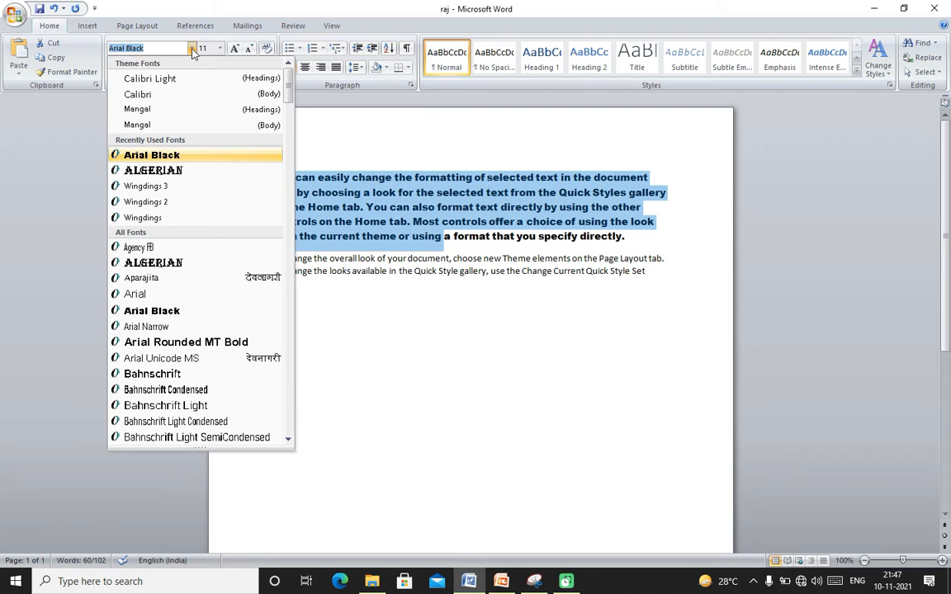
pyautogui.click(358, 310)
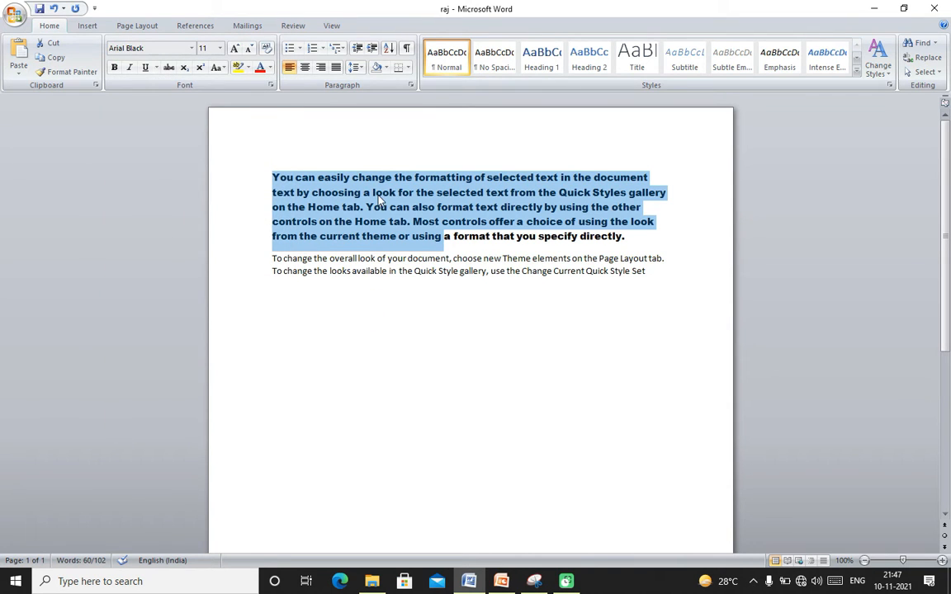
# Examine the characters offered in the full Symbol dialog and close it without inserting any
pyautogui.click(86, 26)
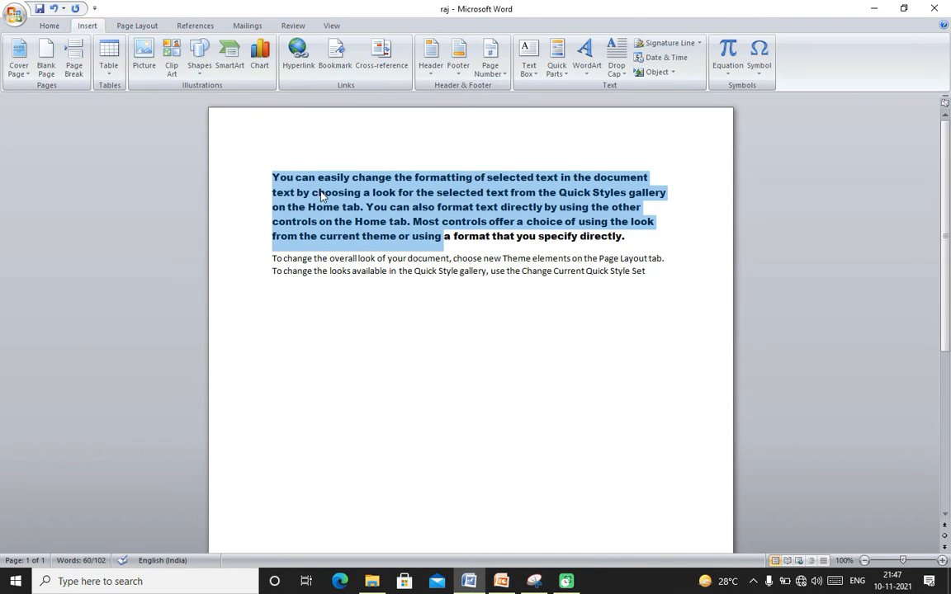
pyautogui.click(758, 59)
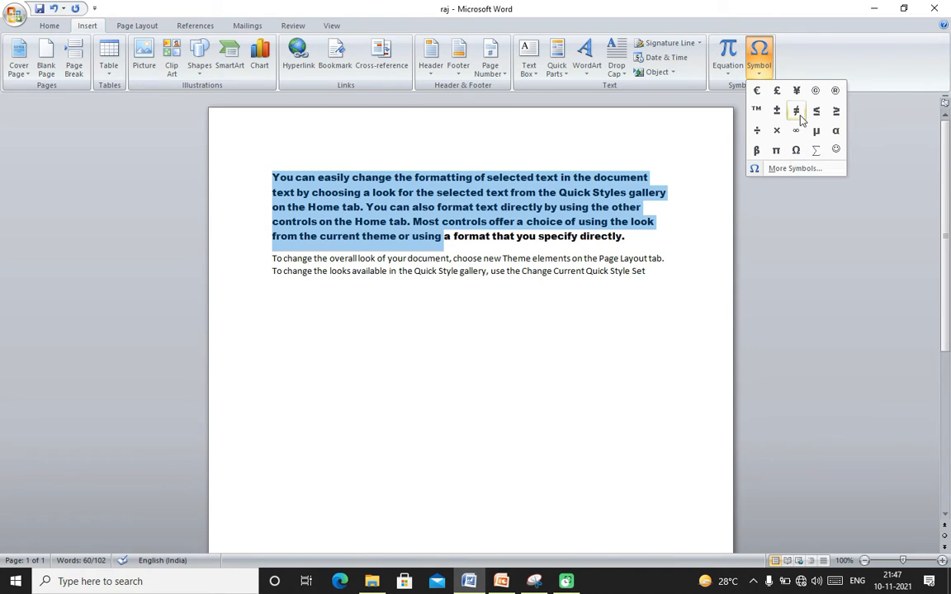
pyautogui.click(809, 168)
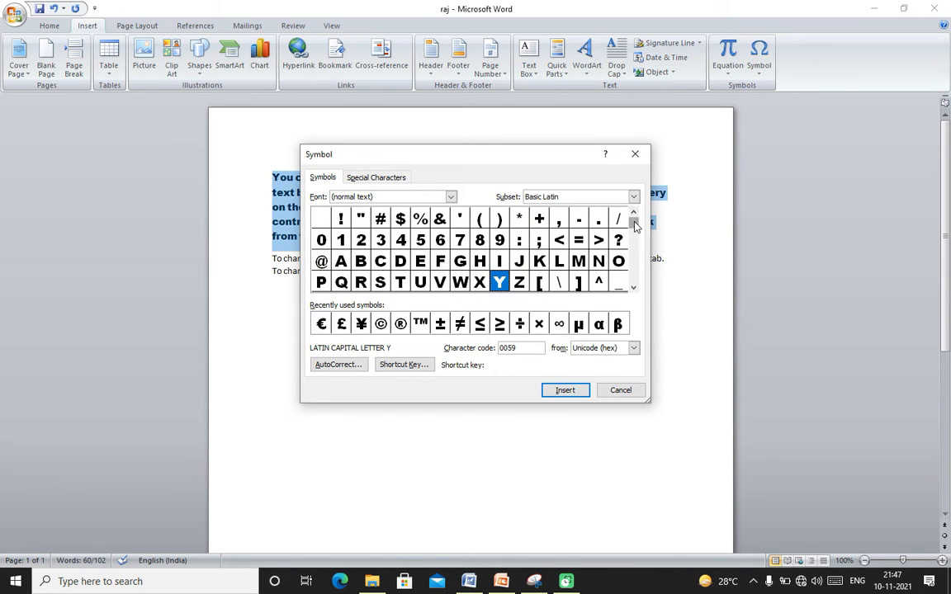
pyautogui.moveTo(635, 226)
pyautogui.mouseDown()
pyautogui.moveTo(635, 287)
pyautogui.moveTo(635, 217)
pyautogui.mouseUp()
pyautogui.click(635, 155)
# On the empty line below the second paragraph, set the font to Wingdings and enter the characters A and I as hand symbols
pyautogui.click(367, 328)
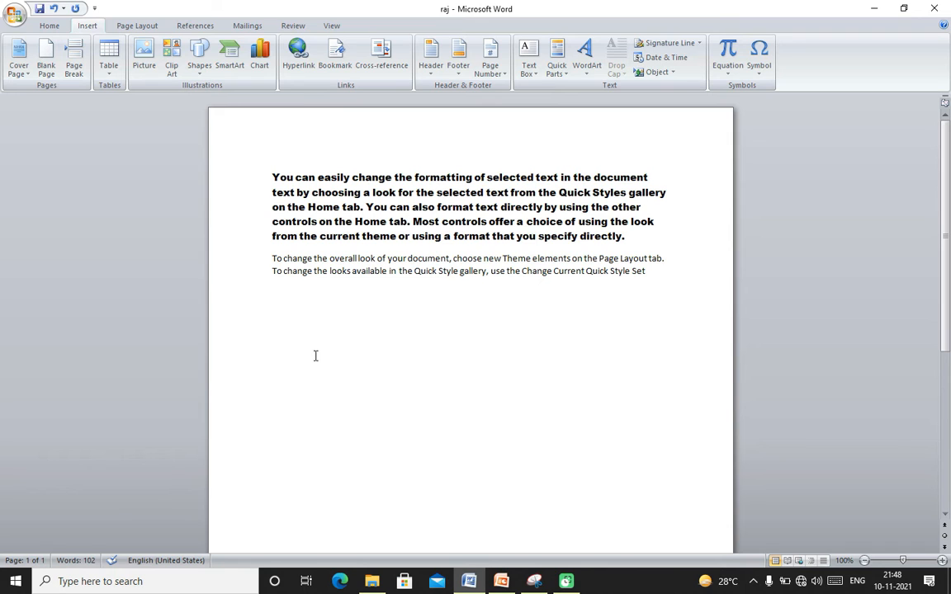
pyautogui.click(50, 25)
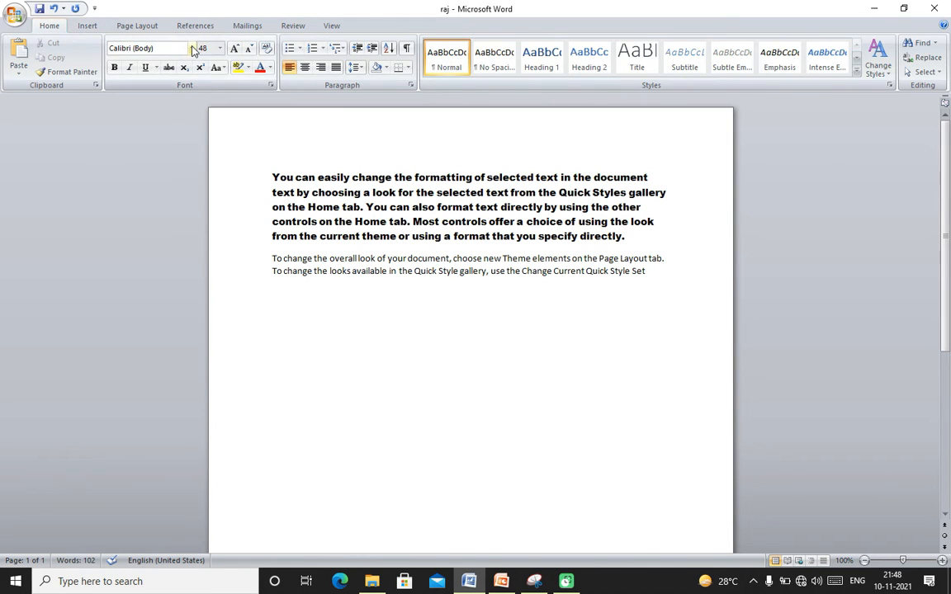
pyautogui.click(193, 49)
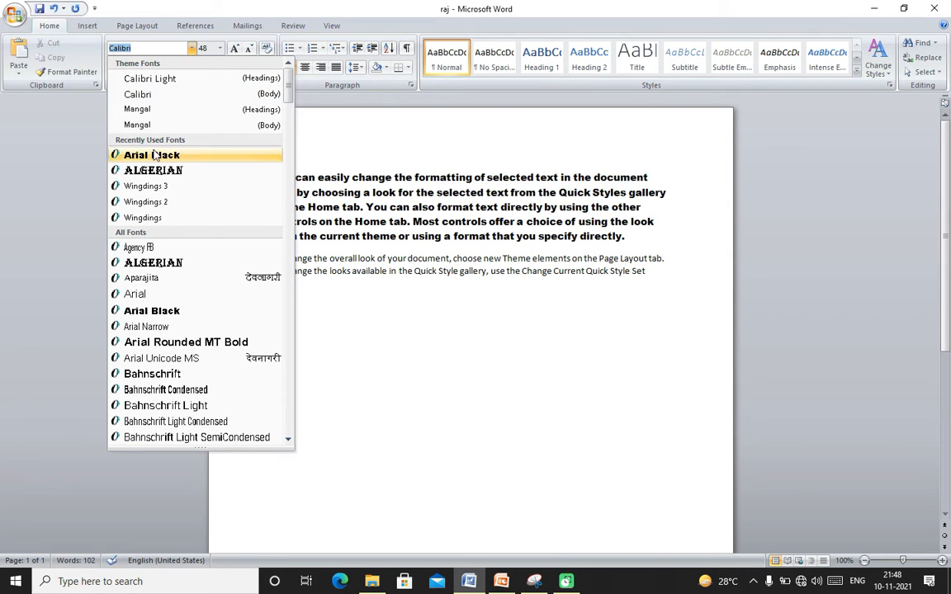
pyautogui.click(162, 219)
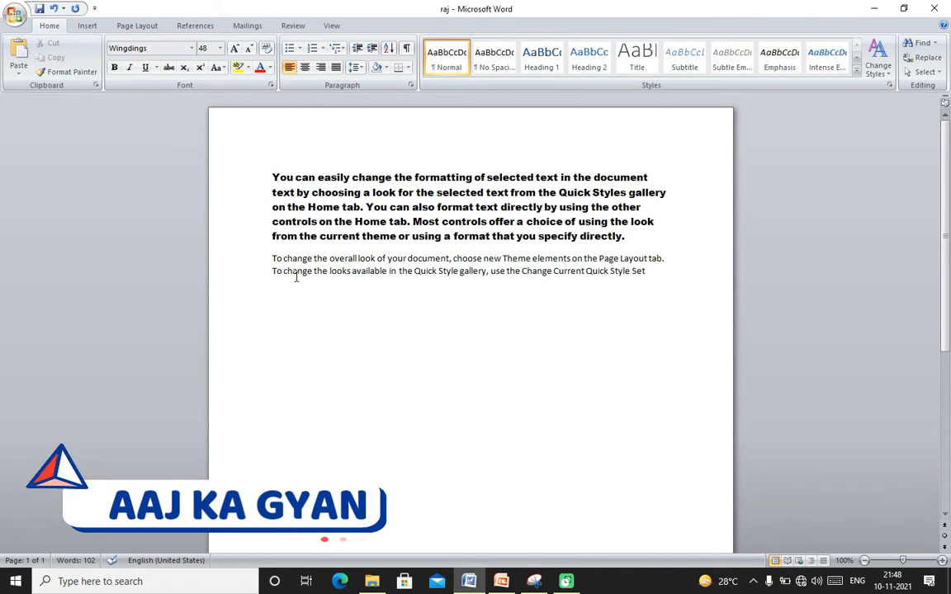
pyautogui.write('A')
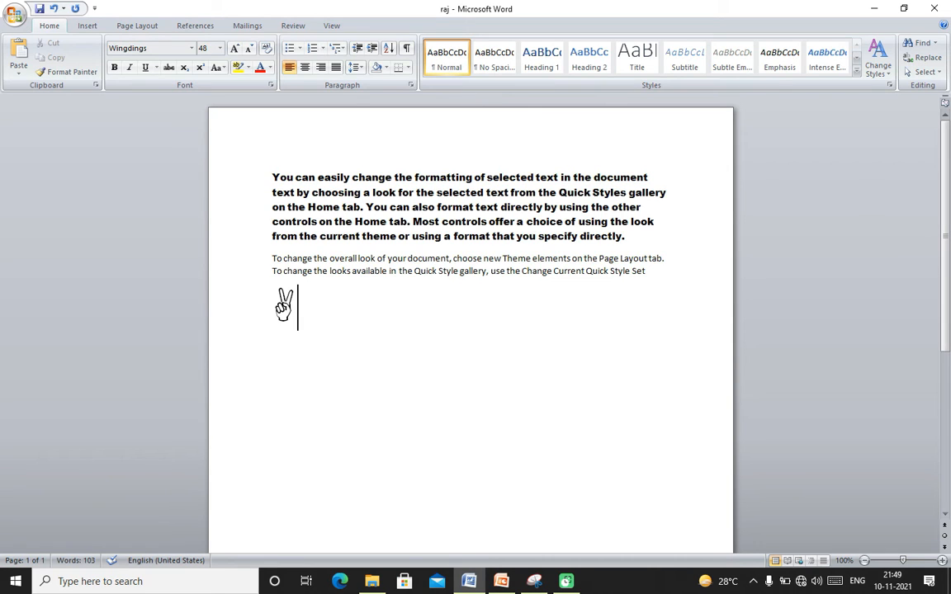
pyautogui.write('I')
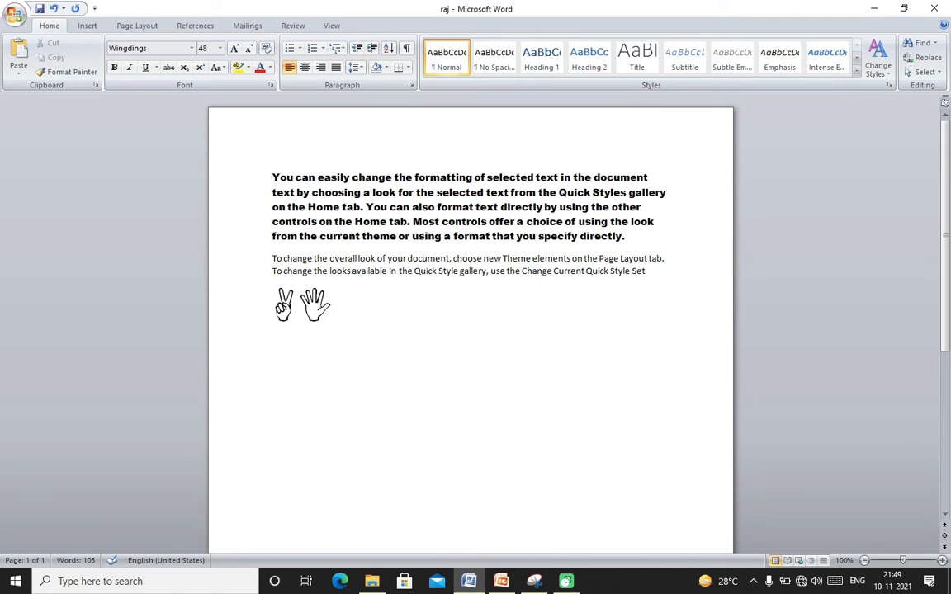
# Continue the Wingdings line with the characters E, F, H and G as hands pointing left, right, down and up
pyautogui.write('E')
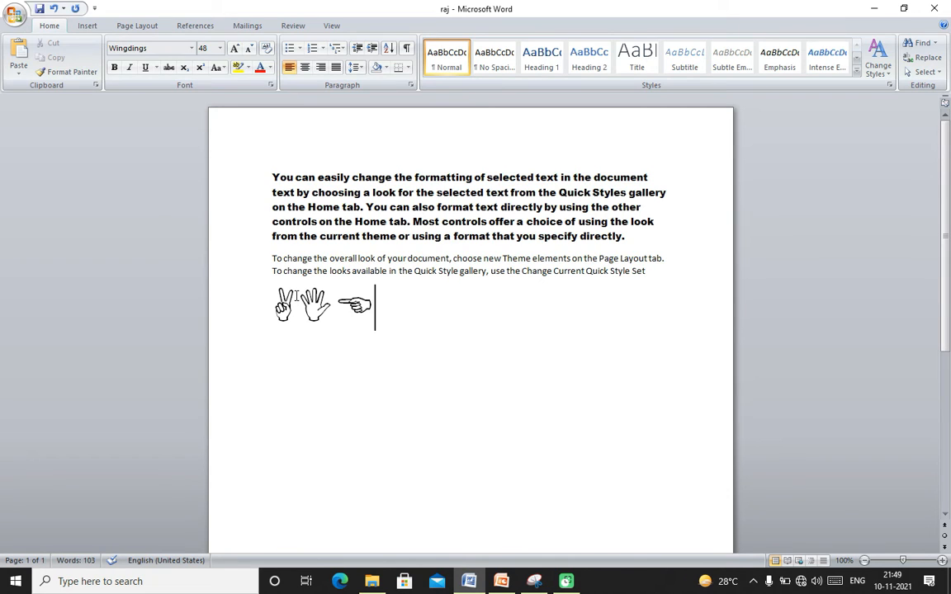
pyautogui.write('F')
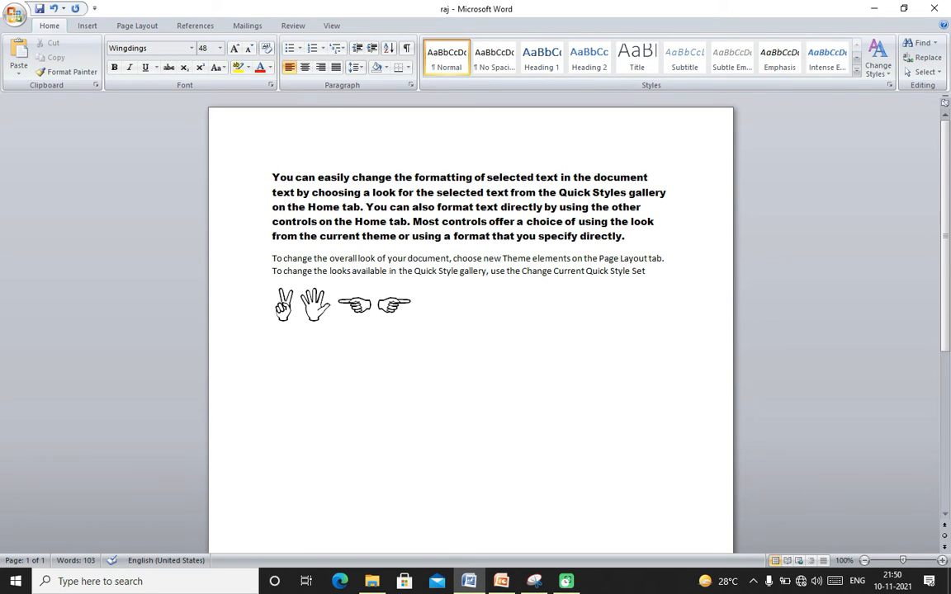
pyautogui.write('H')
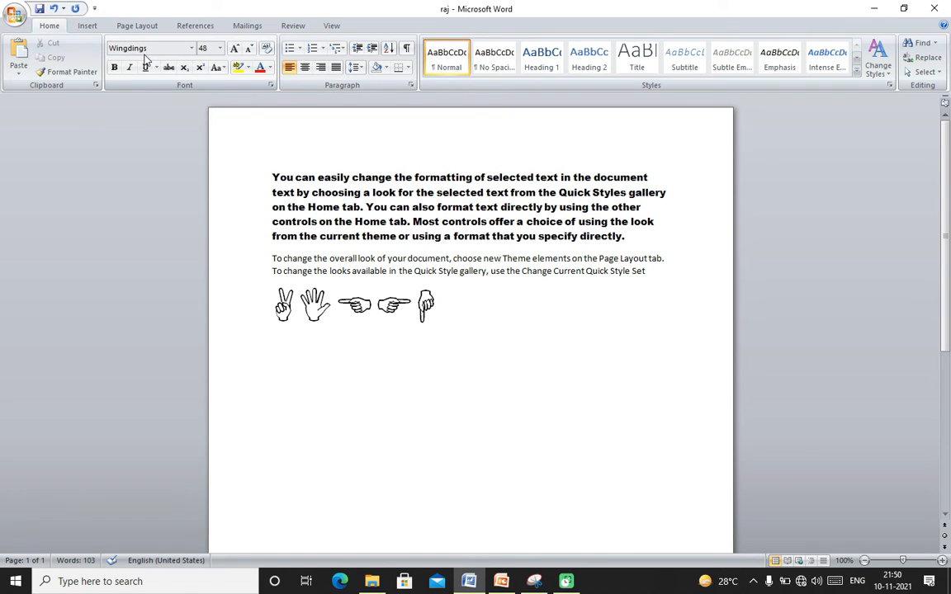
pyautogui.write('G')
# Add a pencil, two writing hands and a bell in Wingdings after the pointing hands
pyautogui.write('!')
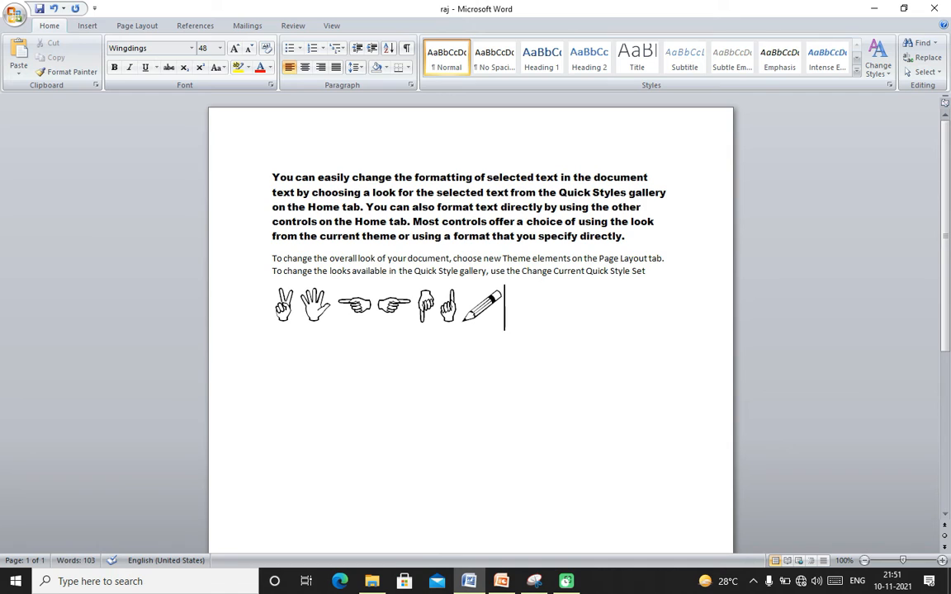
pyautogui.write('@')
pyautogui.write('@')
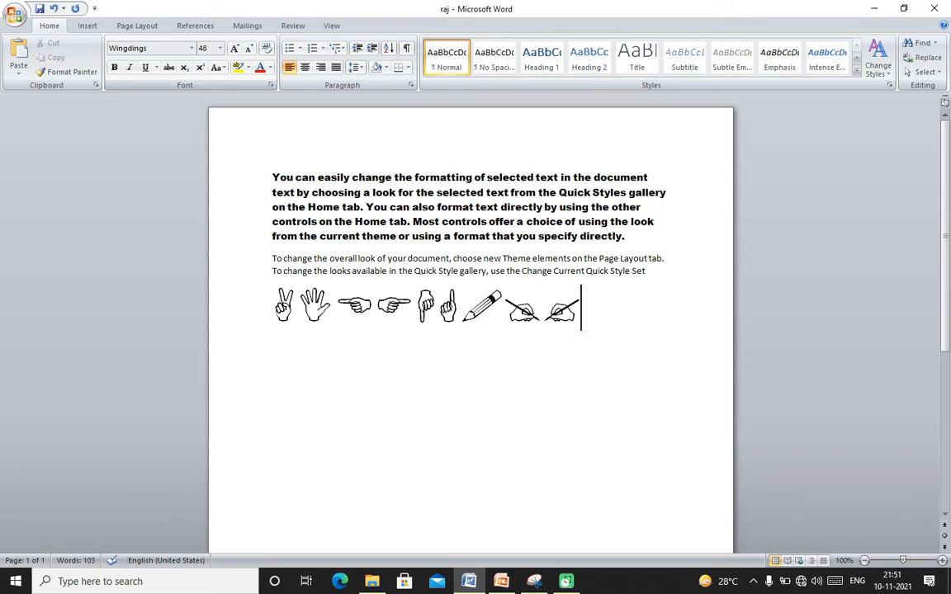
pyautogui.write('%')
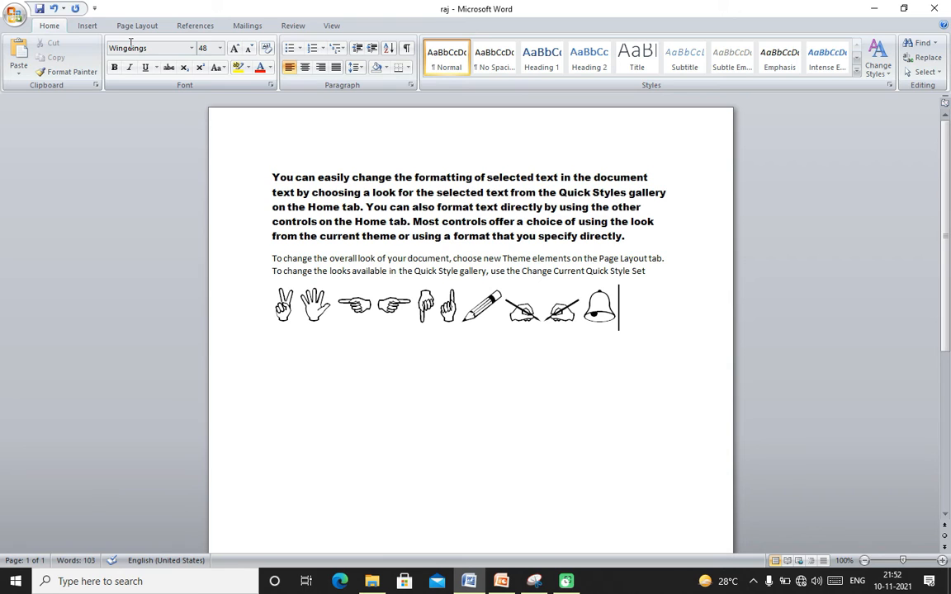
pyautogui.click(87, 25)
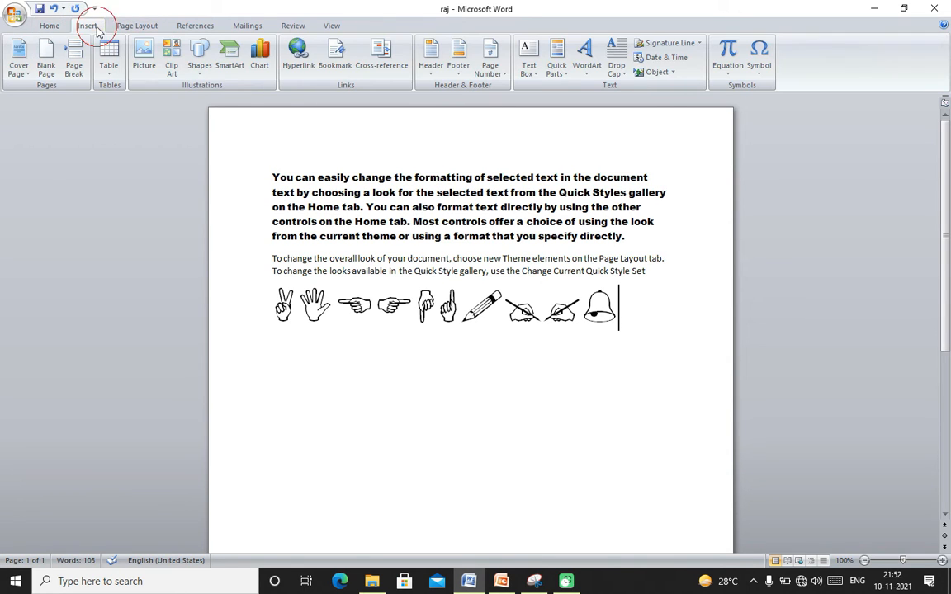
pyautogui.click(198, 63)
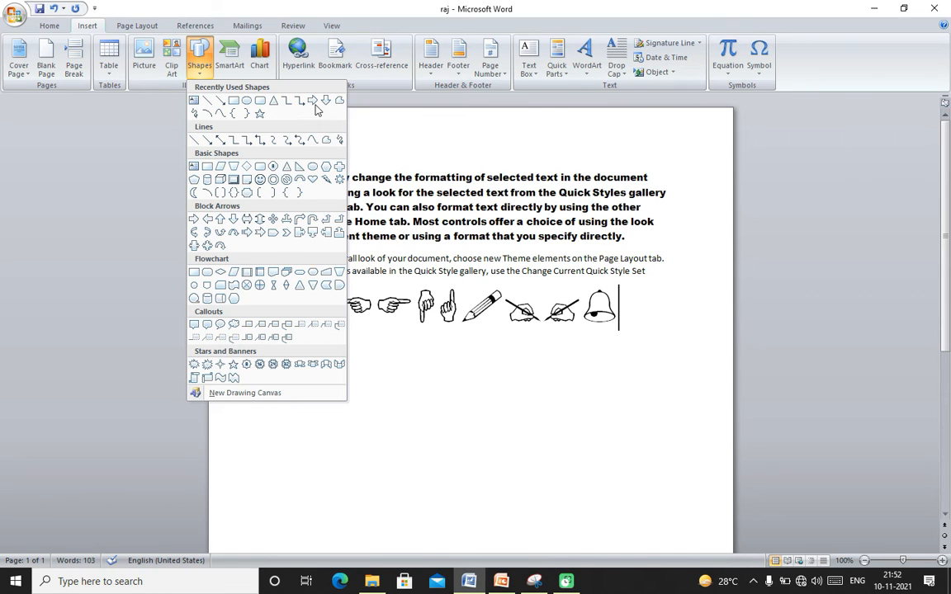
pyautogui.click(417, 145)
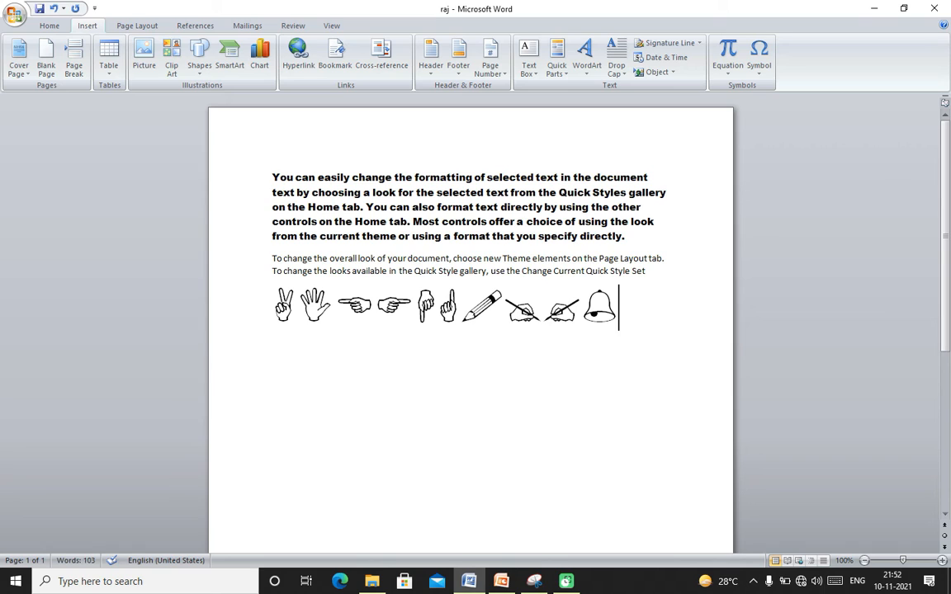
# Enter the characters J, & and : in Wingdings after the bell as a smiley face, an open book and a computer
pyautogui.write('J')
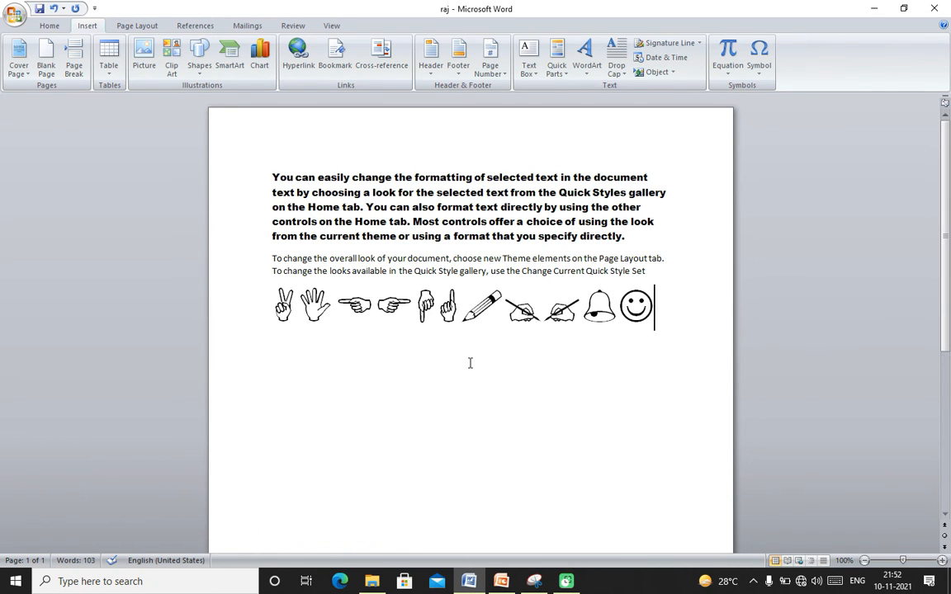
pyautogui.write('&')
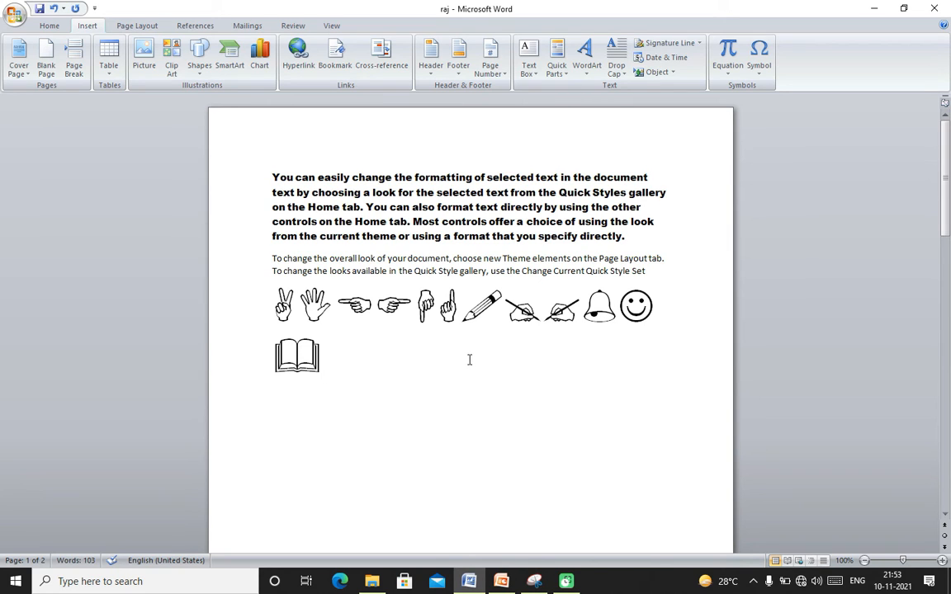
pyautogui.write(':')
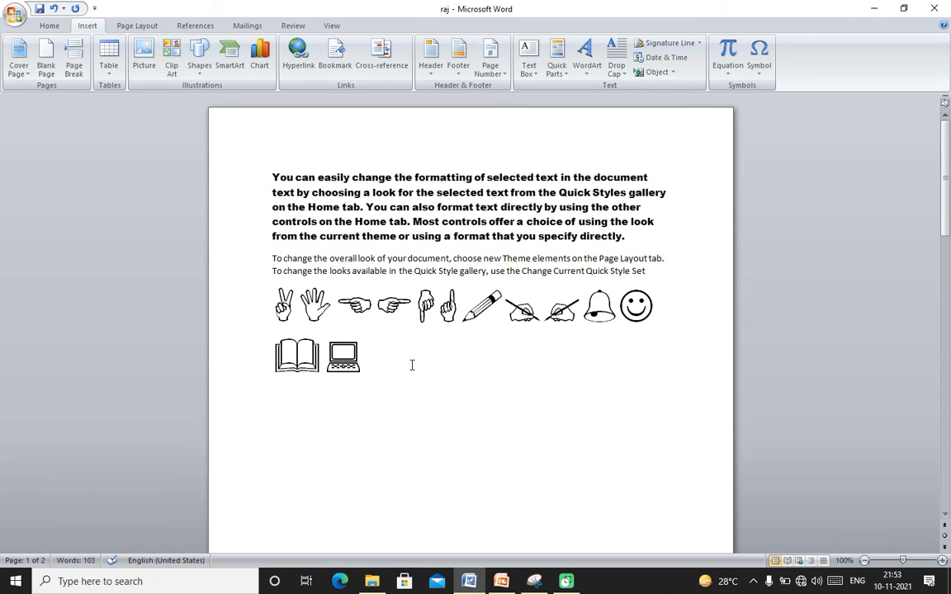
# On a new line below the book and computer, set the font to Wingdings 2 and enter P and O as a check mark and a cross
pyautogui.press('Return')
pyautogui.click(49, 25)
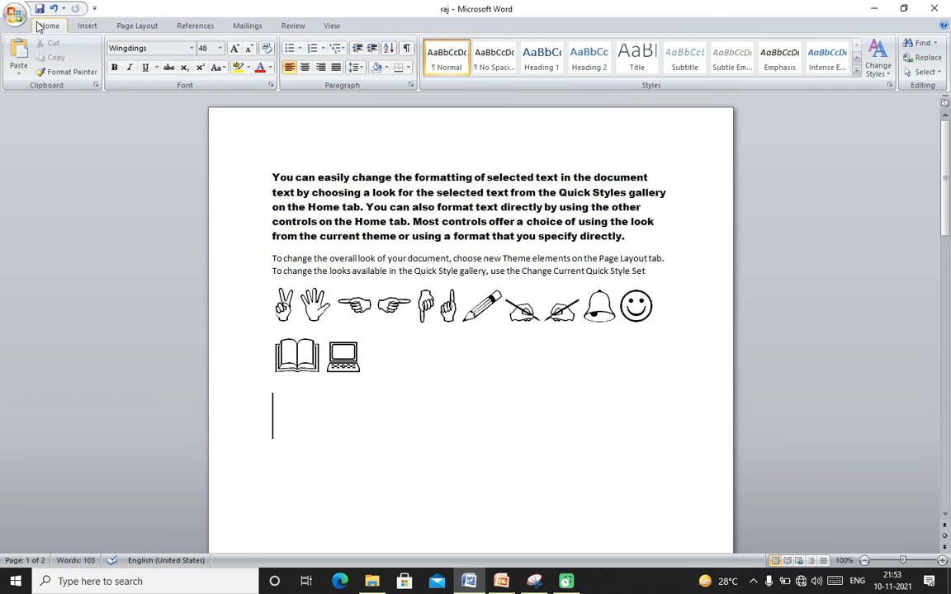
pyautogui.click(192, 49)
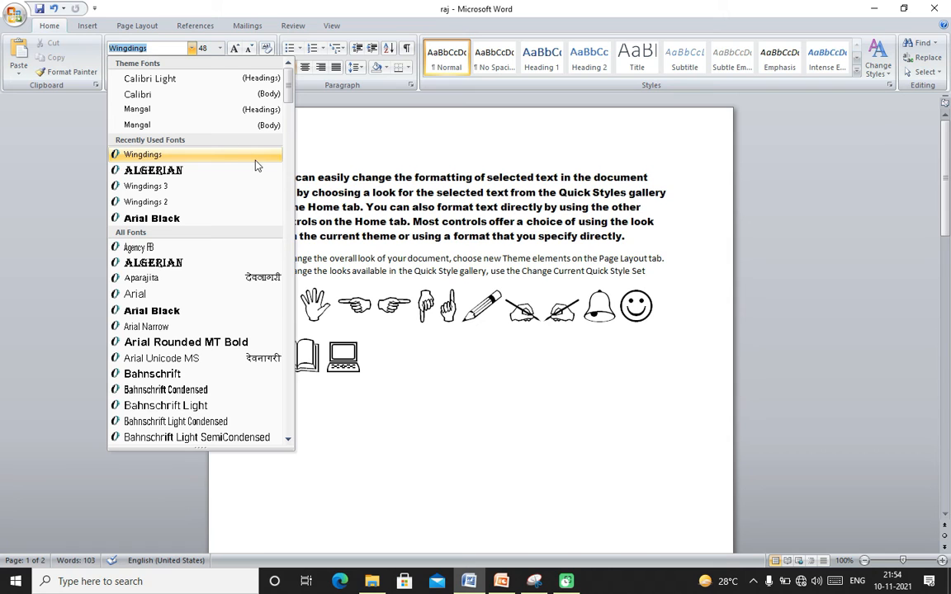
pyautogui.click(289, 87)
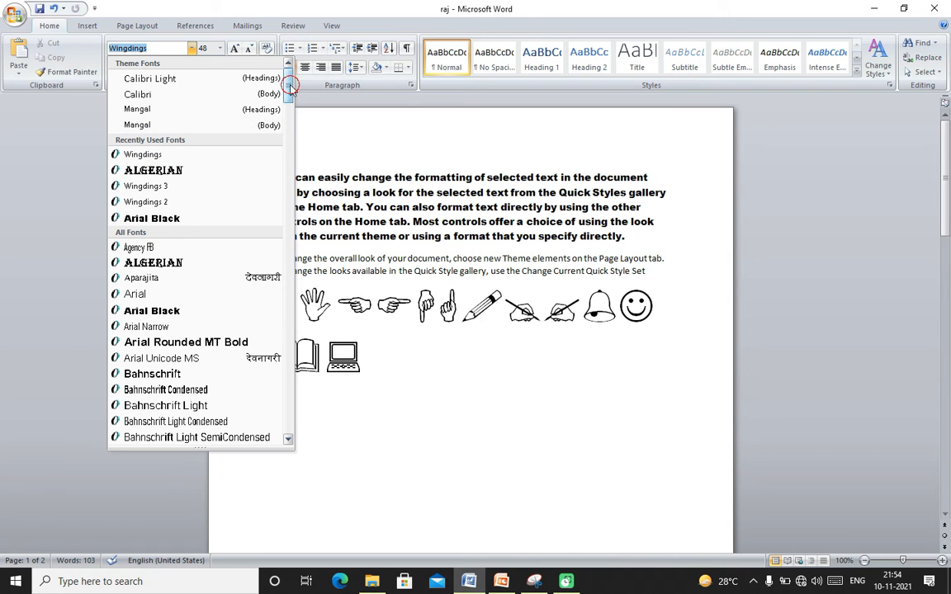
pyautogui.moveTo(290, 87); pyautogui.dragTo(312, 434)
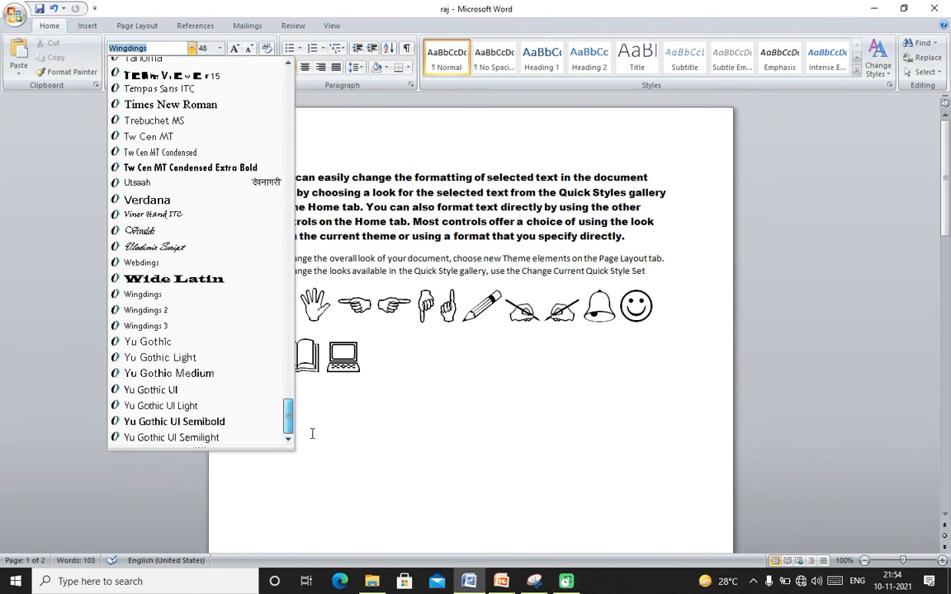
pyautogui.click(184, 313)
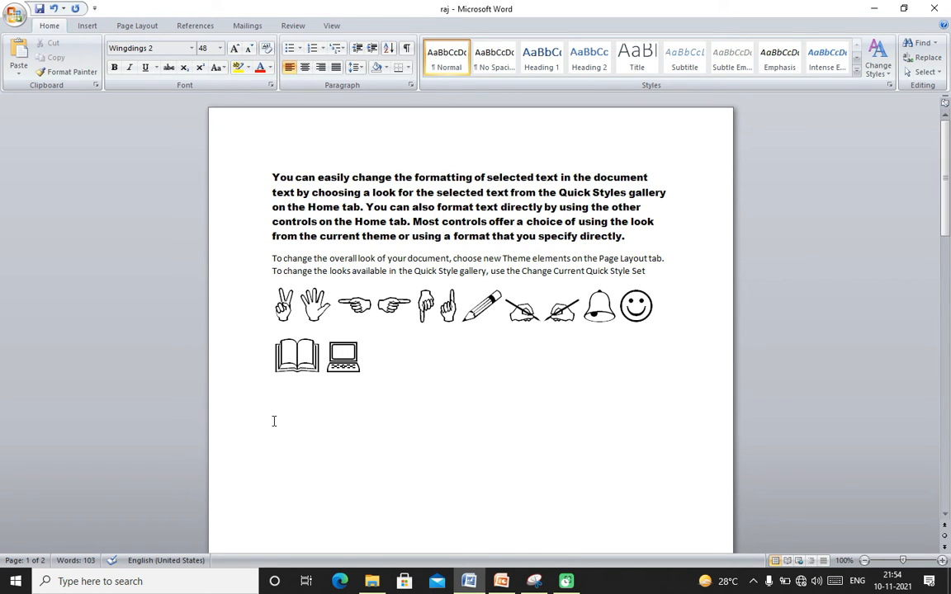
pyautogui.write('P')
pyautogui.write('O')
# Set the font to Wingdings 3 and, after a gap beside the cross, enter the tab-arrows symbol and a pair of right arrows
pyautogui.click(192, 48)
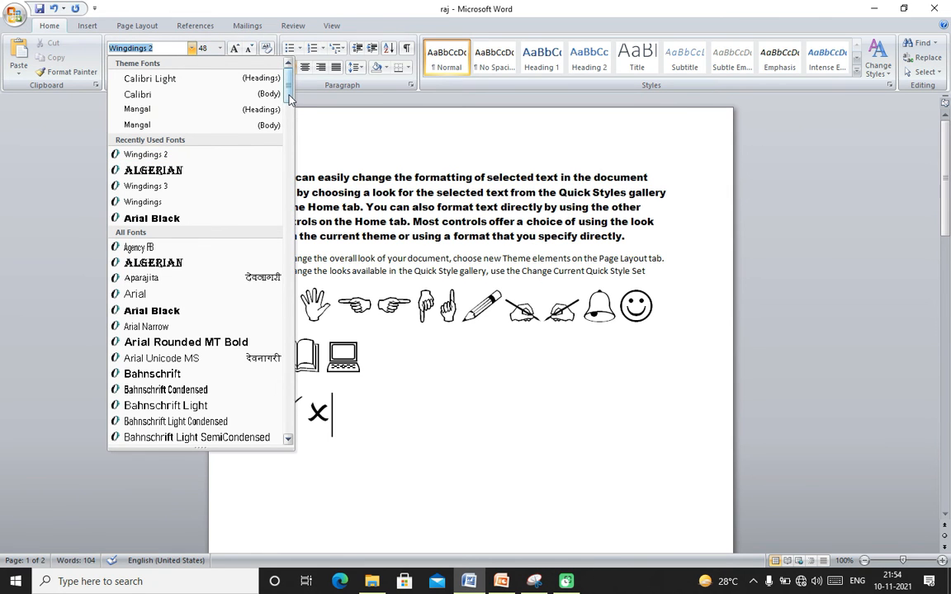
pyautogui.moveTo(288, 96); pyautogui.dragTo(297, 427)
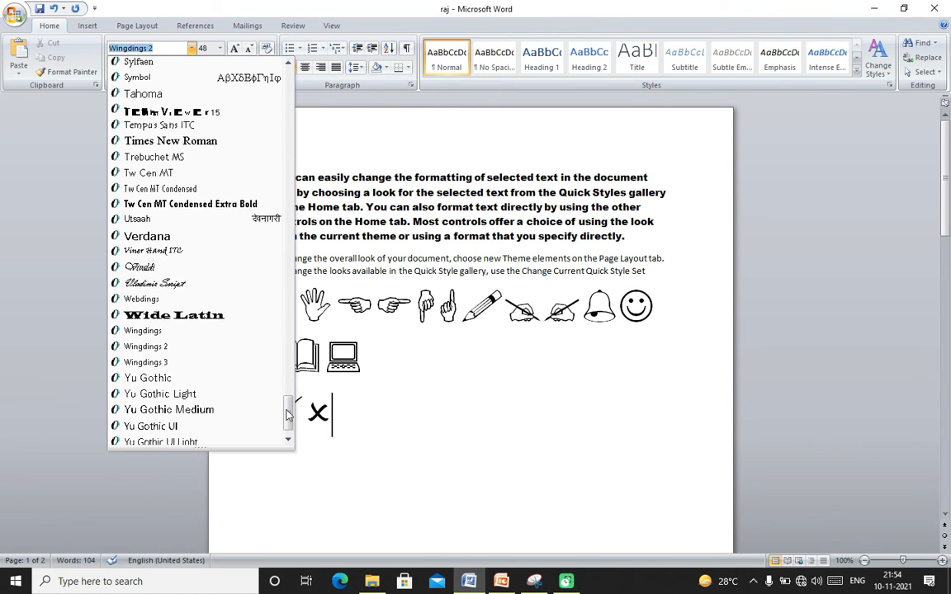
pyautogui.click(141, 364)
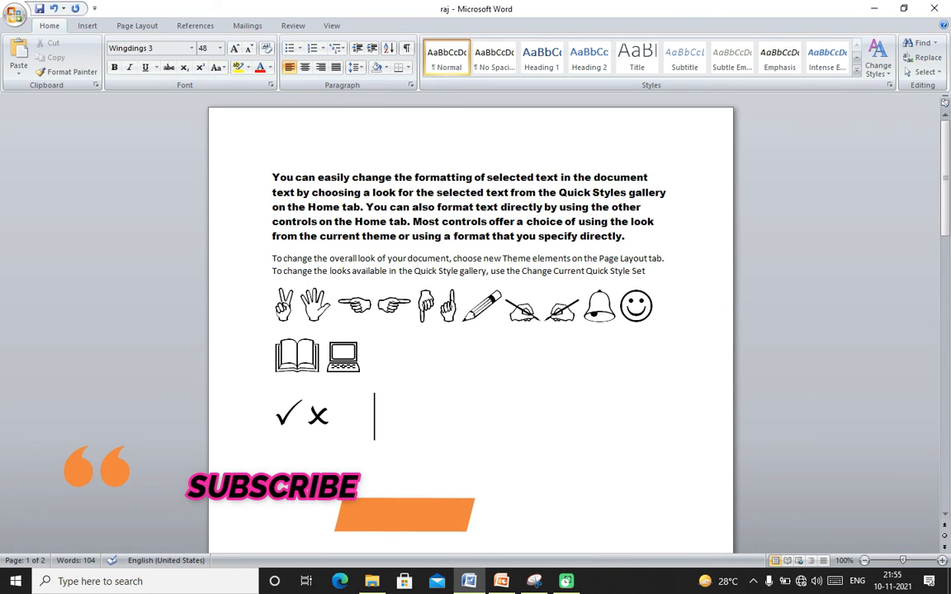
pyautogui.write('>')
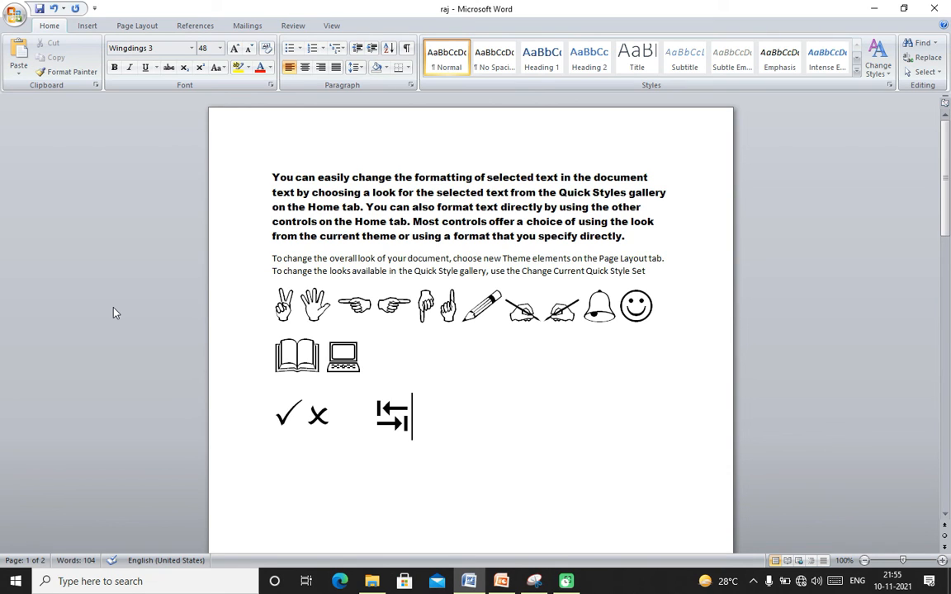
pyautogui.write('I')
pyautogui.click(90, 25)
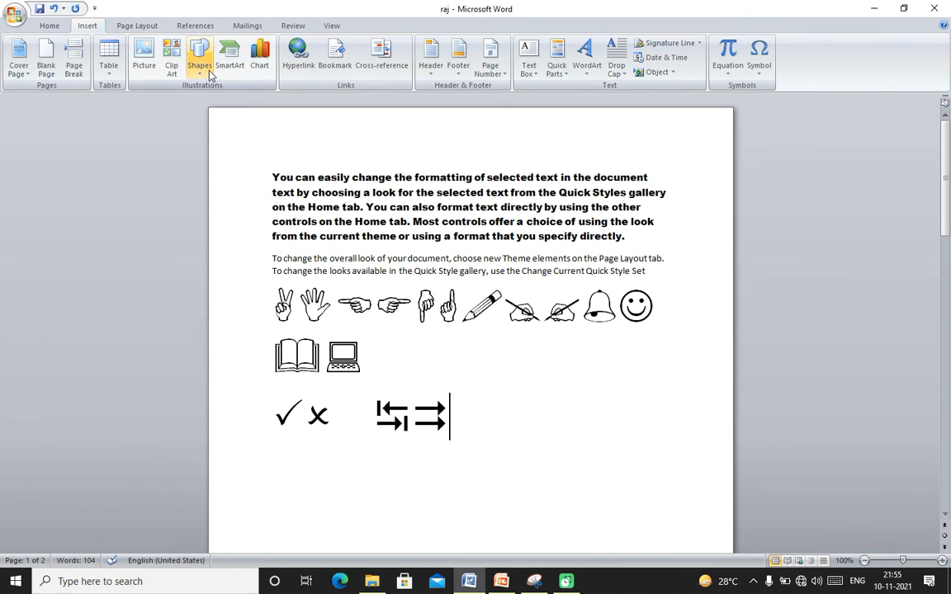
pyautogui.click(201, 66)
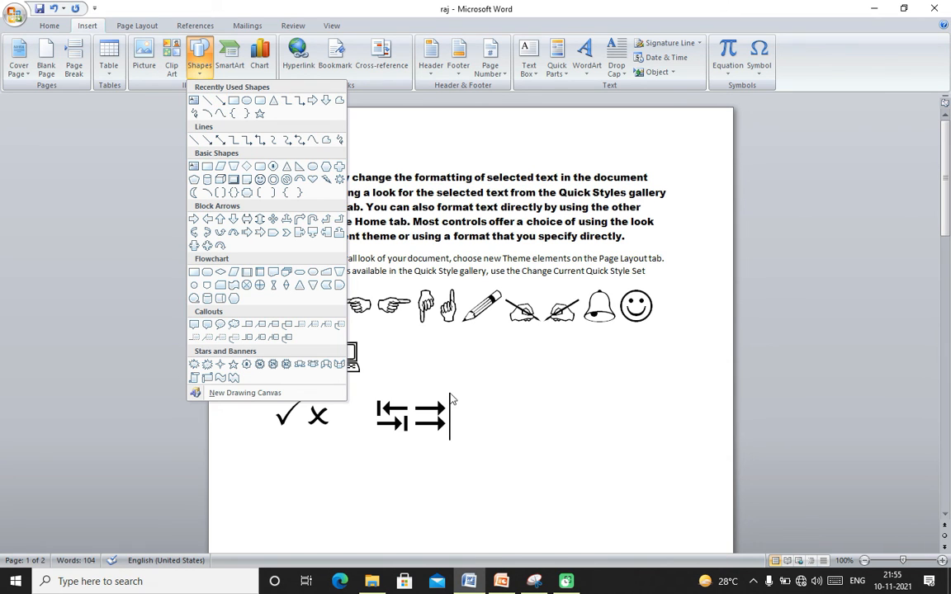
pyautogui.click(448, 389)
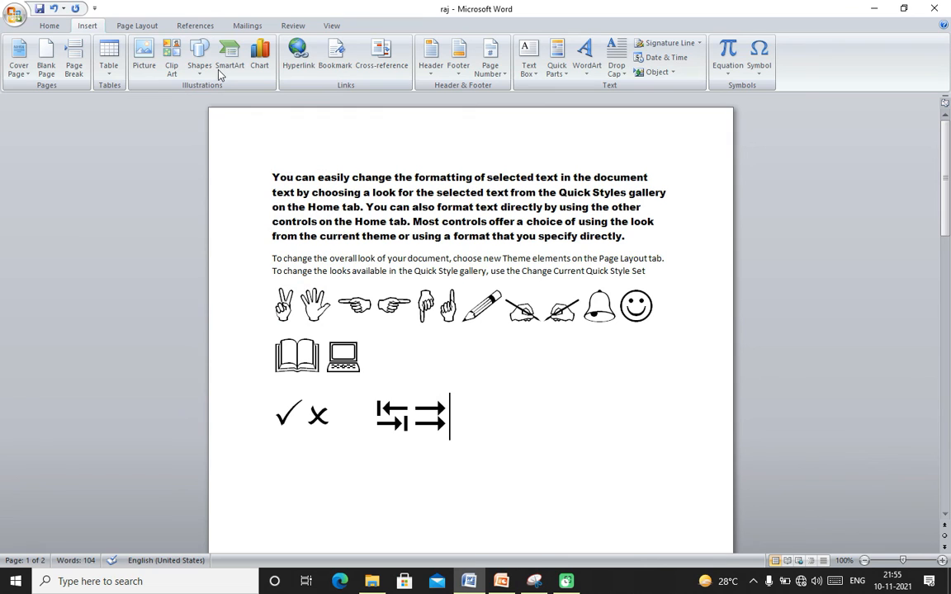
pyautogui.click(56, 27)
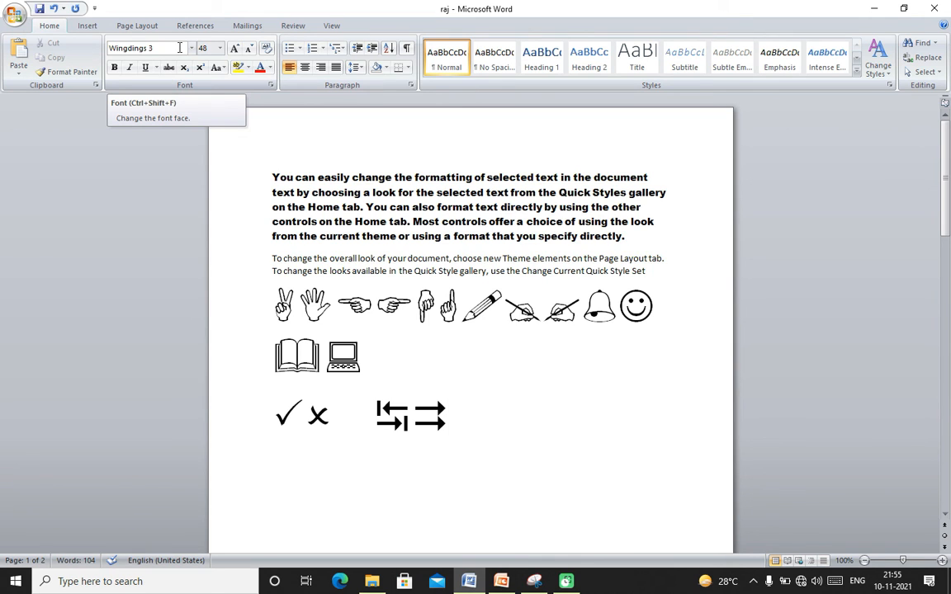
# Extend the Wingdings 3 arrows with paired up, down, up and left arrows, removing unwanted characters
pyautogui.write('J')
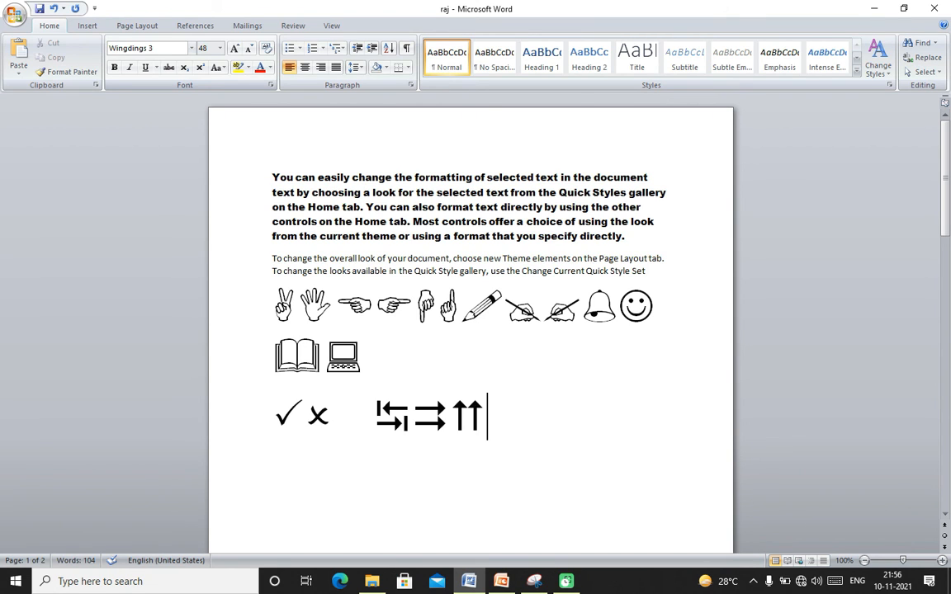
pyautogui.write('N')
pyautogui.press('BackSpace')
pyautogui.write('N')
pyautogui.press('BackSpace')
pyautogui.write('K')
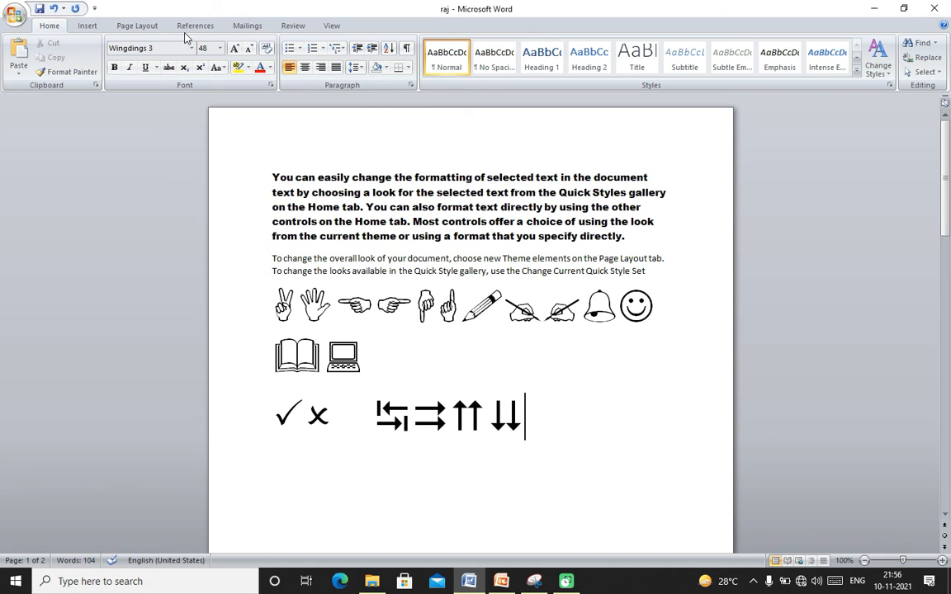
pyautogui.write('LJ')
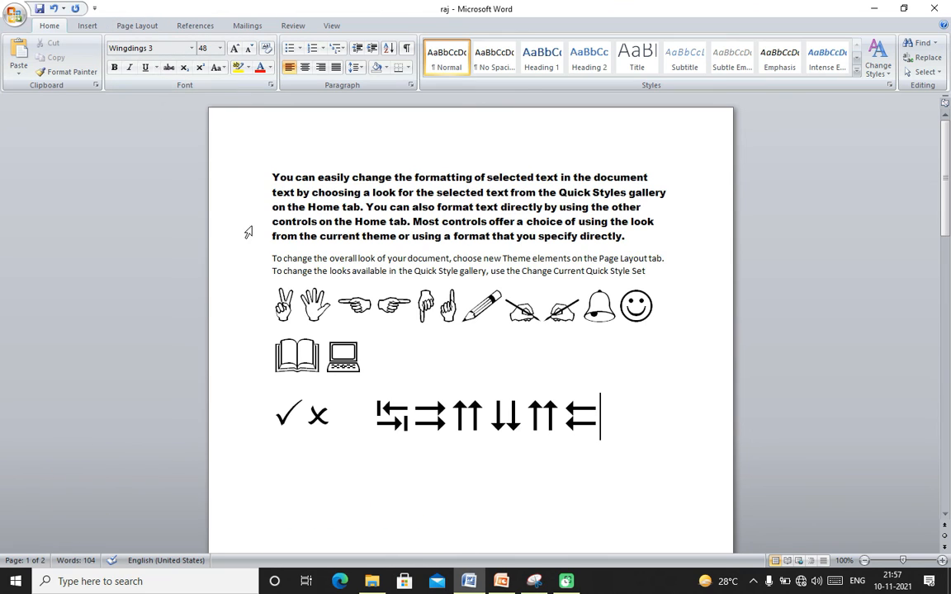
pyautogui.click(567, 582)
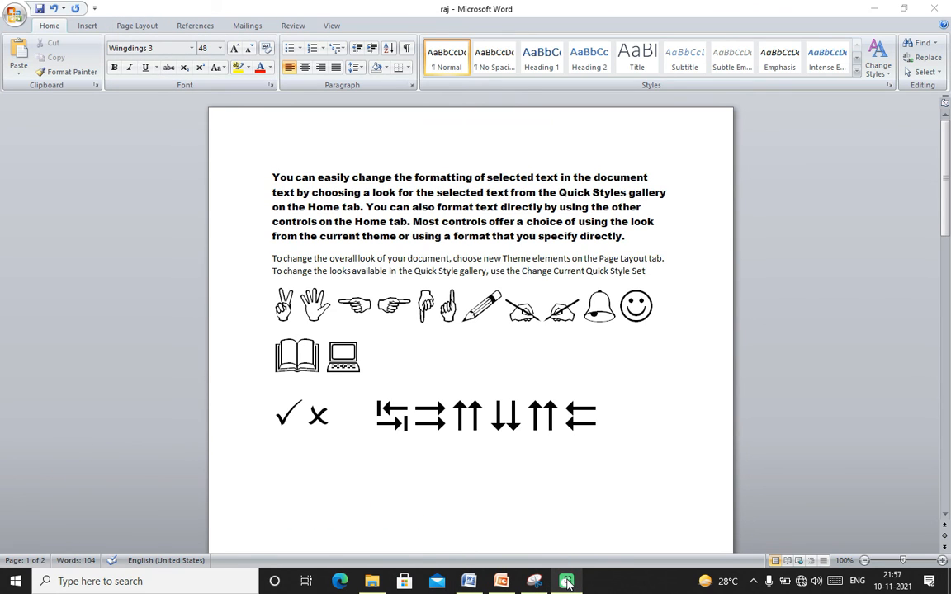